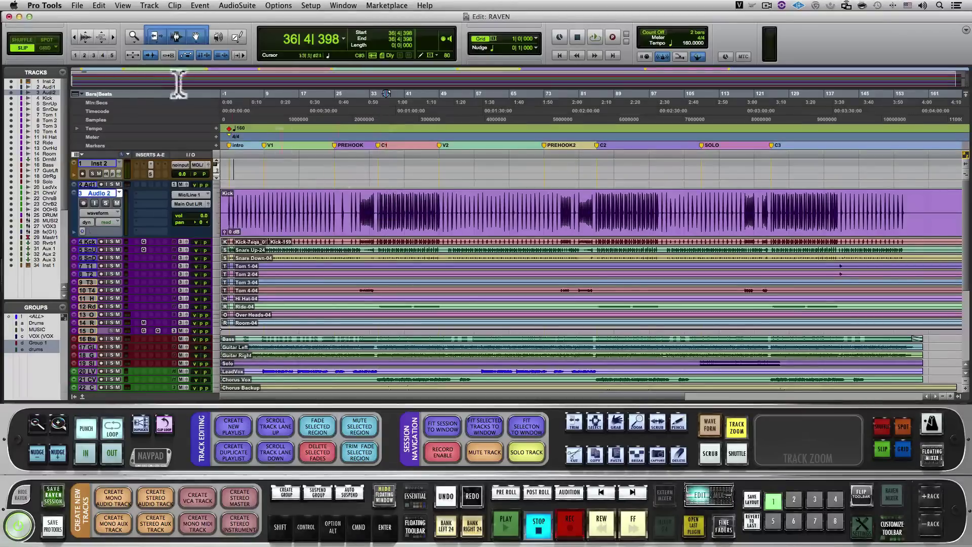
- Open the Sharing settings in System Preferences and check the computer name
{"action": "left_click", "coordinate": [14, 5]}
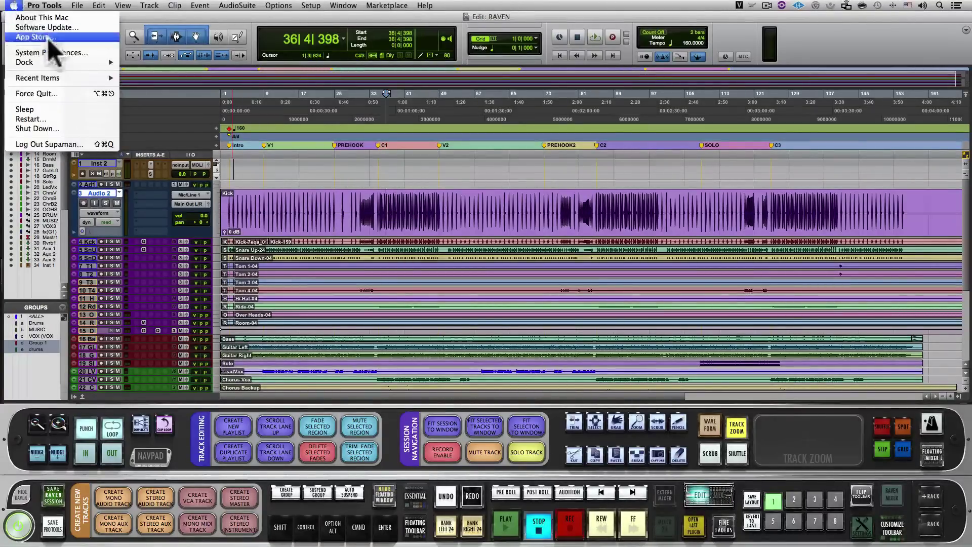
{"action": "left_click", "coordinate": [71, 54]}
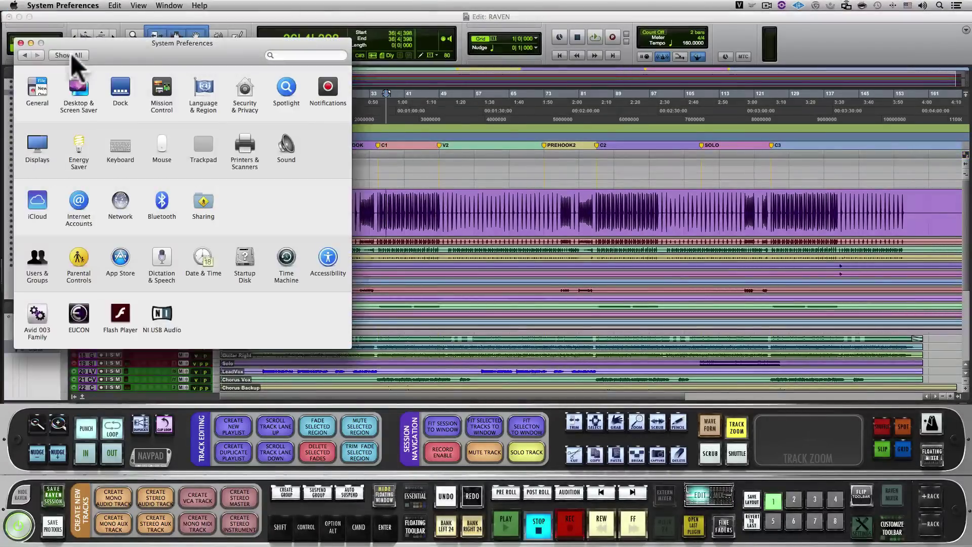
{"action": "left_click", "coordinate": [201, 203]}
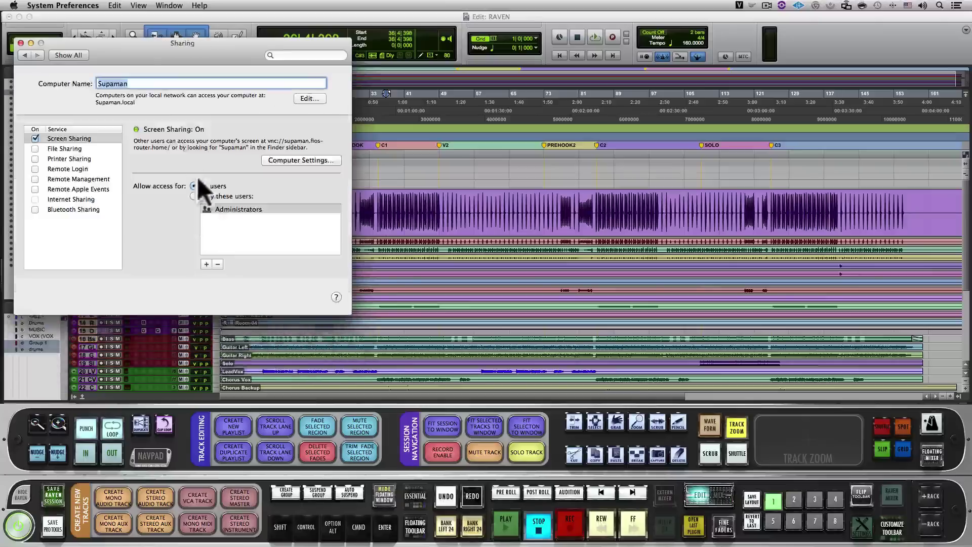
{"action": "left_click", "coordinate": [139, 84]}
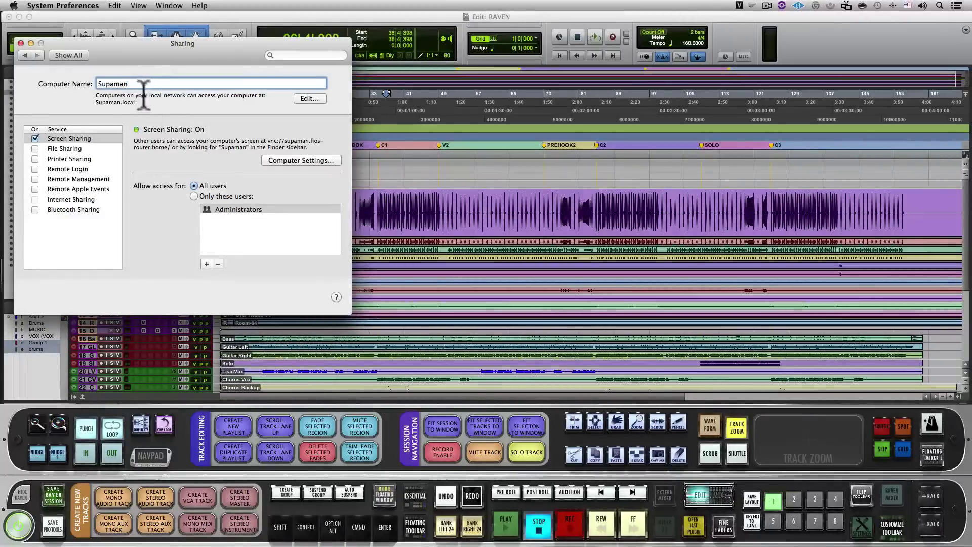
- View the Accessibility privacy list of apps allowed to control the computer, and switch back to Pro Tools
{"action": "left_click", "coordinate": [75, 56]}
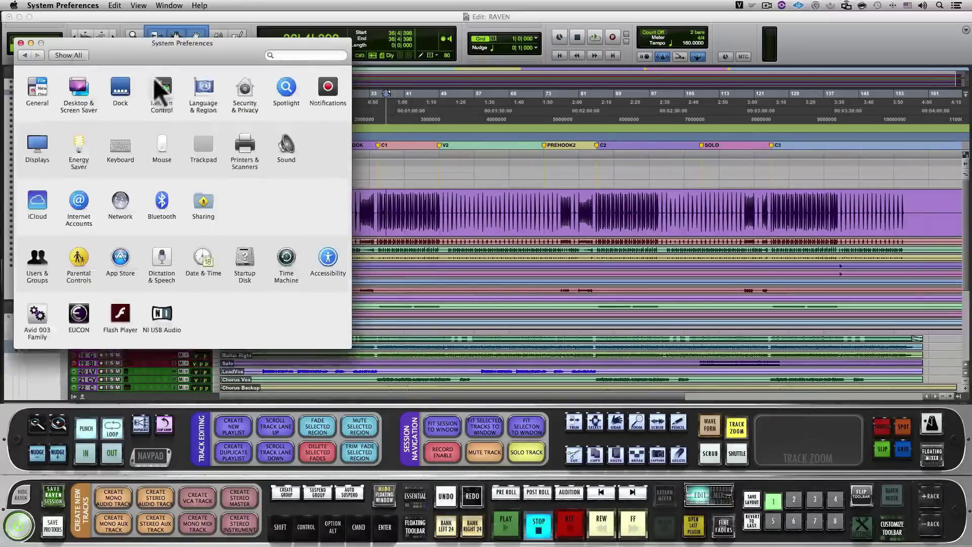
{"action": "left_click", "coordinate": [244, 88]}
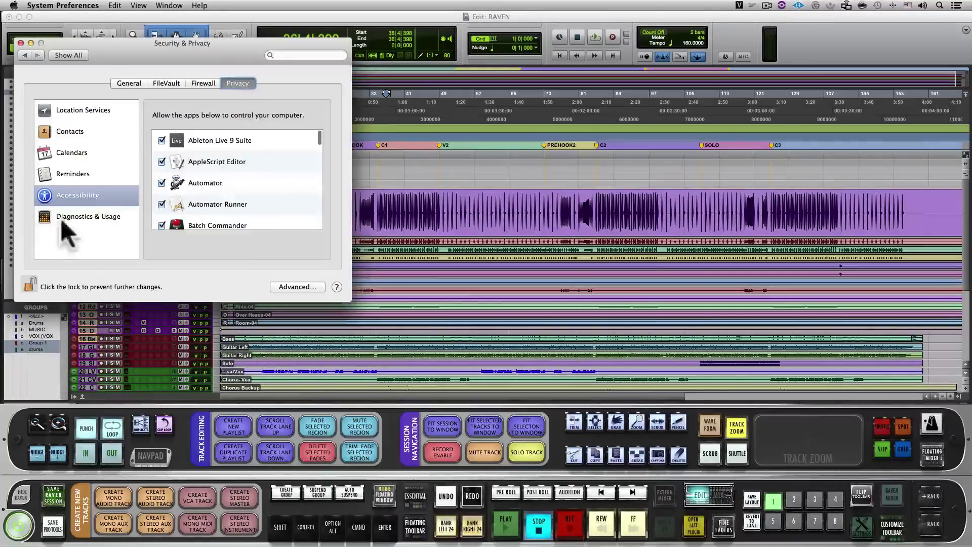
{"action": "left_click", "coordinate": [75, 190]}
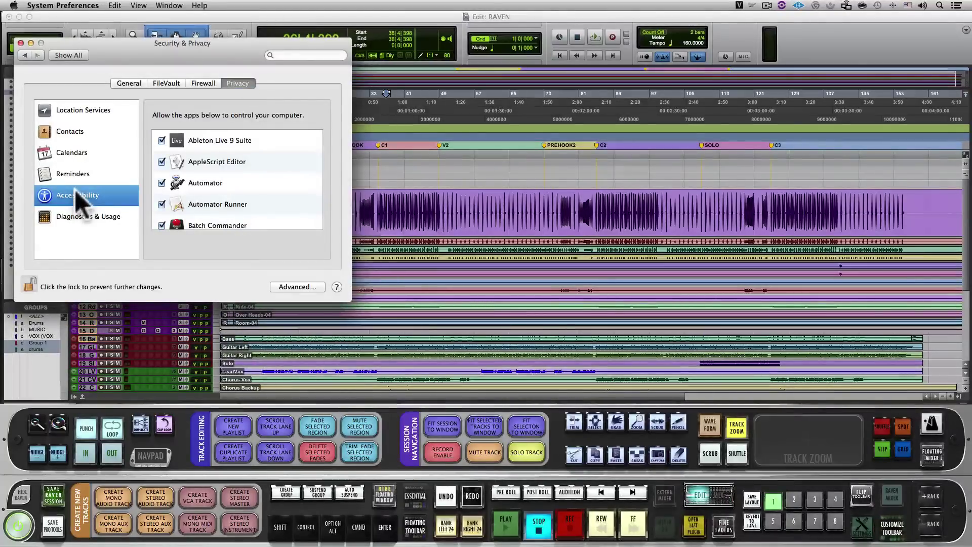
{"action": "key", "text": "super+Tab"}
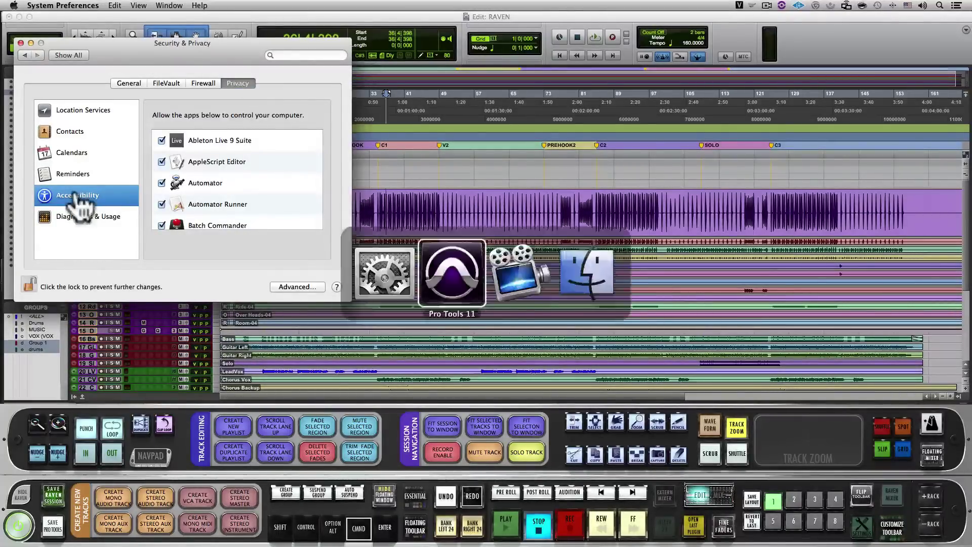
{"action": "key", "text": "super+Tab"}
{"action": "key", "text": "super+Tab"}
- Create four new mono audio tracks in samples below the Drum Master track
{"action": "left_click", "coordinate": [506, 120]}
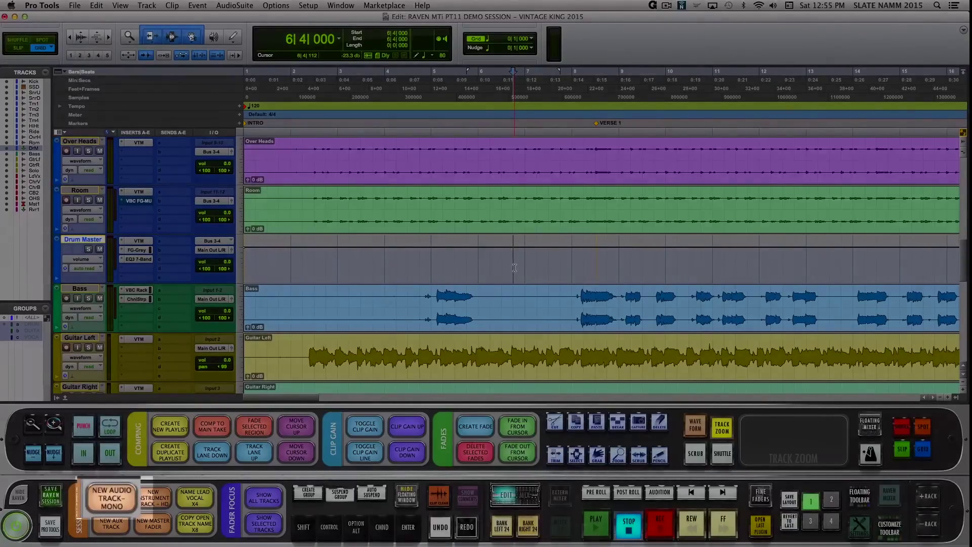
{"action": "key", "text": "shift+super+n"}
{"action": "key", "text": "shift+super+n"}
{"action": "key", "text": "shift+super+n"}
{"action": "key", "text": "shift+super+n"}
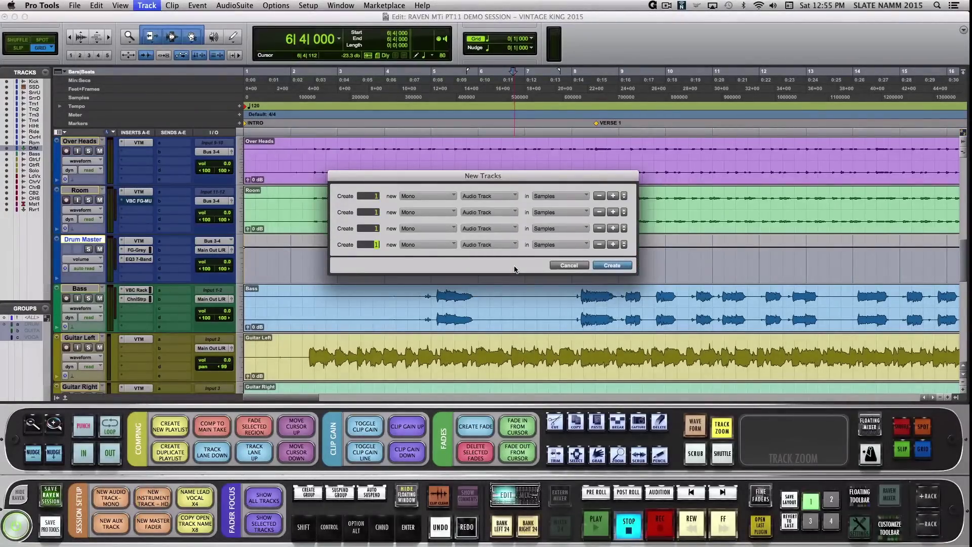
{"action": "key", "text": "Return"}
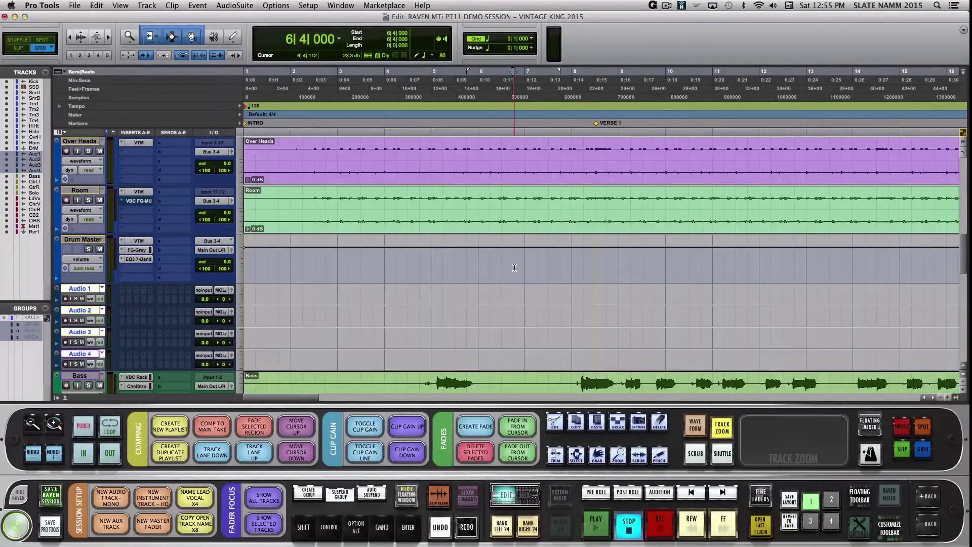
{"action": "key", "text": "shift+super+g"}
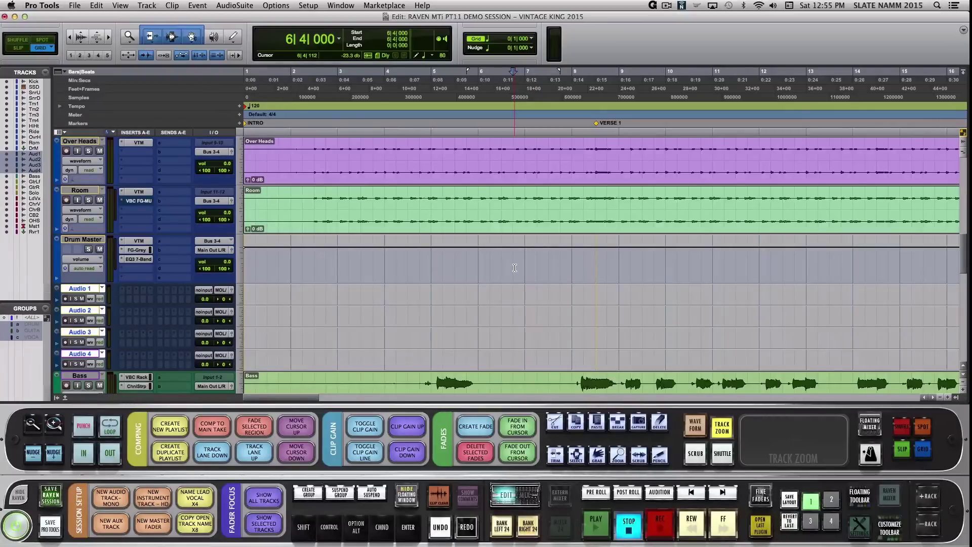
- Rename the four new audio tracks as lead vocal1 to lead vocal4
{"action": "double_click", "coordinate": [81, 288]}
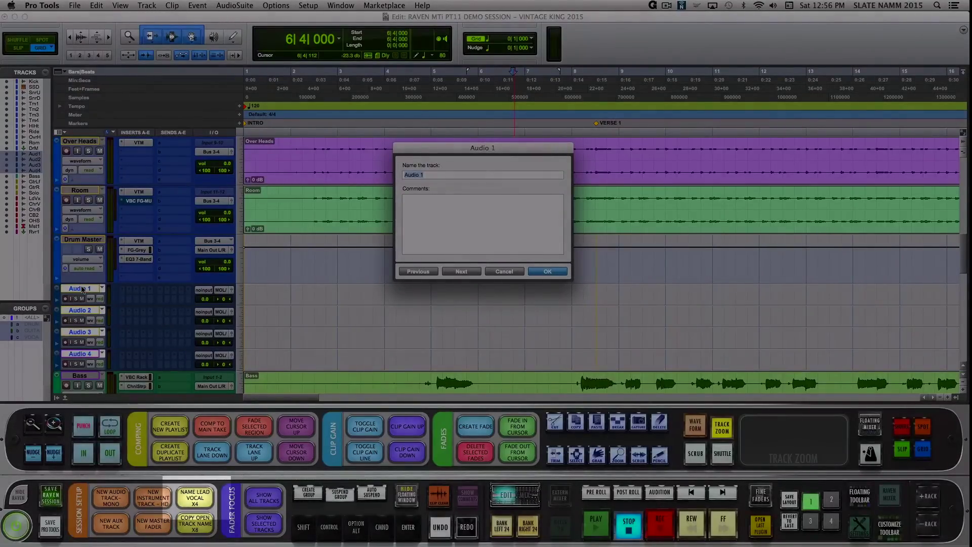
{"action": "left_click", "coordinate": [195, 498]}
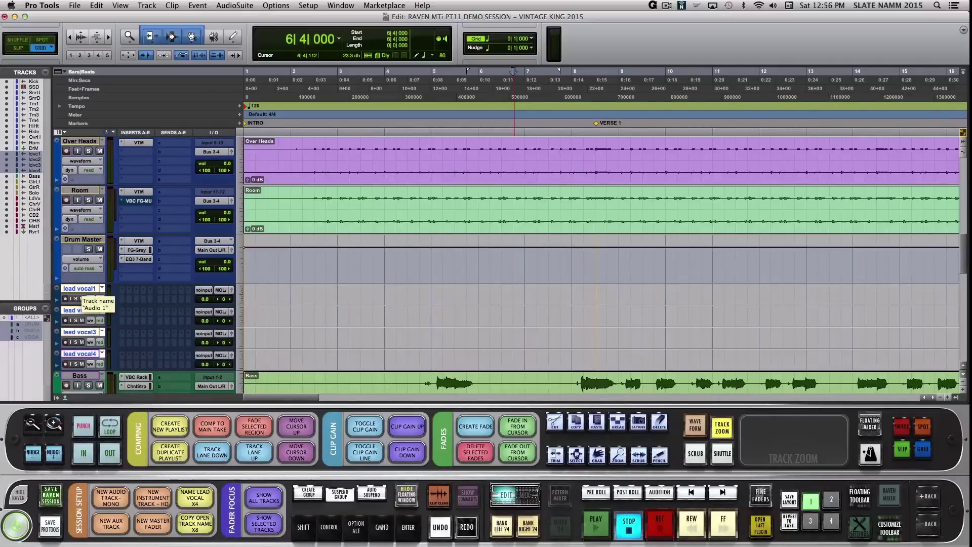
- Name the Audio 1 track Orchestra and copy that name across the eight new audio tracks
{"action": "left_click", "coordinate": [83, 240]}
{"action": "type", "text": "Orch"}
{"action": "type", "text": "estra"}
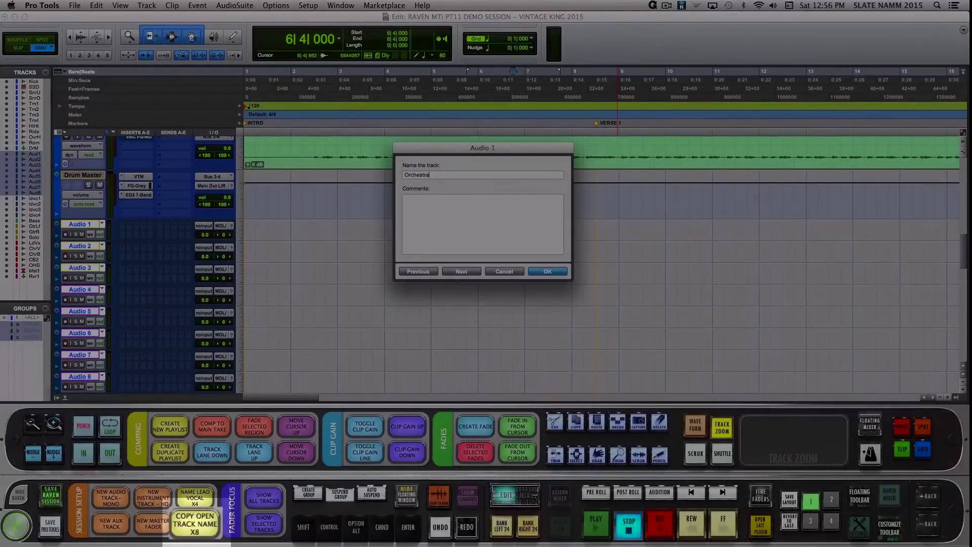
{"action": "left_click", "coordinate": [195, 523]}
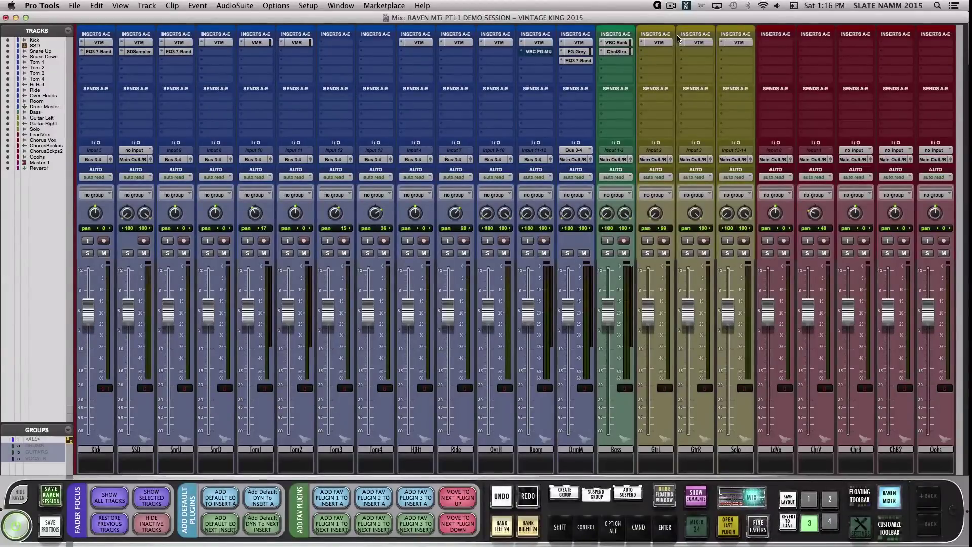
- Select the five vocal tracks from LeadVox to Ooohs and add the favourite plug-in AirEQ to insert A
{"action": "left_click", "coordinate": [776, 449]}
{"action": "left_click", "coordinate": [638, 528]}
{"action": "left_click", "coordinate": [815, 449]}
{"action": "left_click", "coordinate": [855, 449]}
{"action": "left_click", "coordinate": [896, 449]}
{"action": "left_click", "coordinate": [935, 449]}
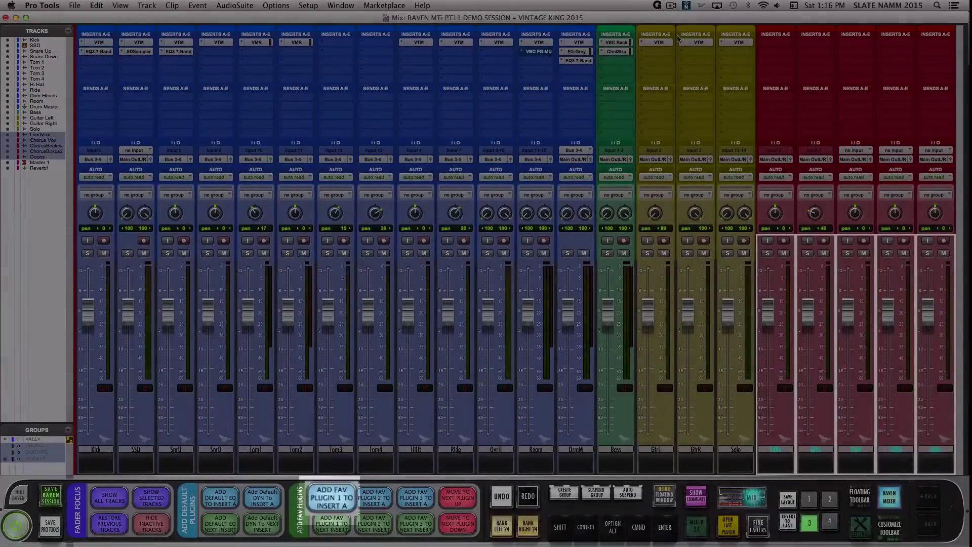
{"action": "left_click", "coordinate": [331, 497]}
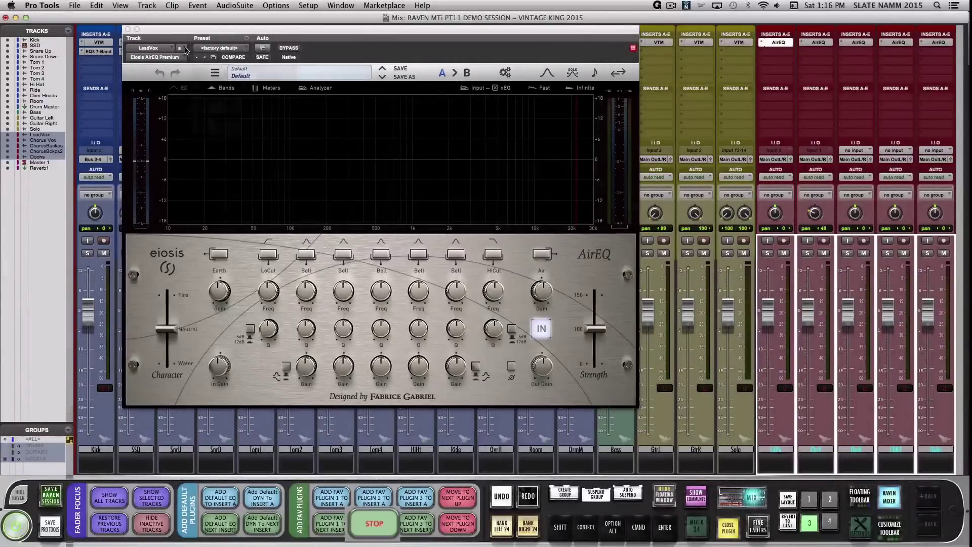
- Add Virtual Mix Rack to insert B of the selected vocal tracks and load the FG-116 and FG-401 modules
{"action": "left_click", "coordinate": [166, 58], "text": "alt+shift"}
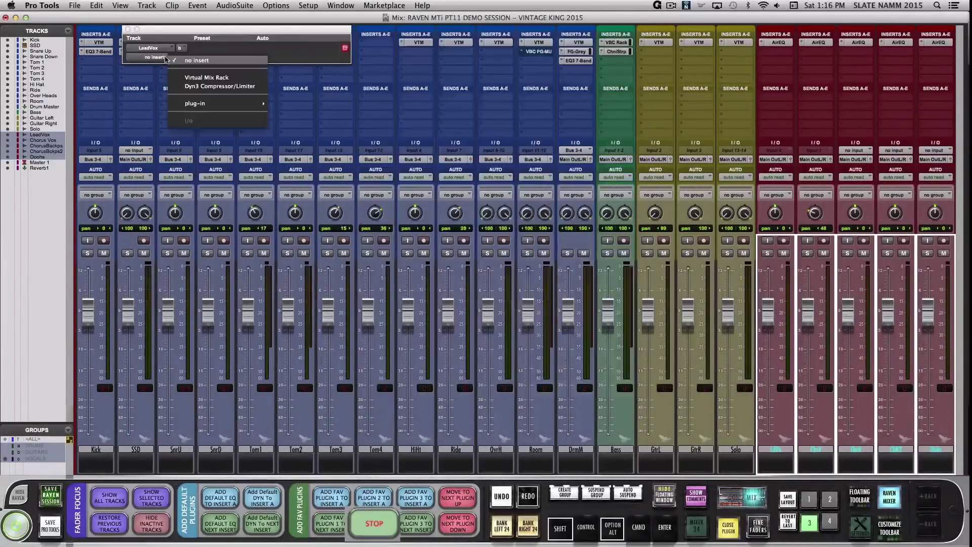
{"action": "key", "text": "Down"}
{"action": "key", "text": "Return"}
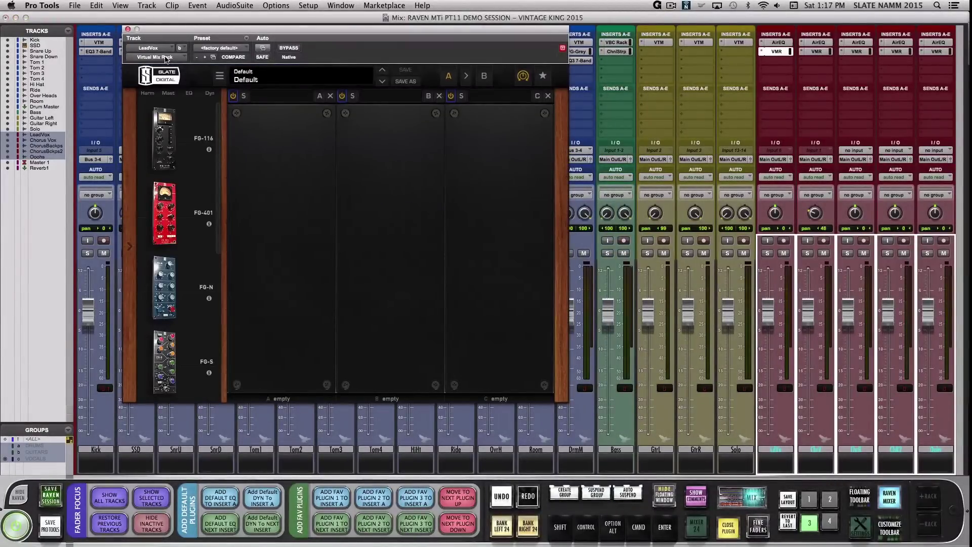
{"action": "left_click_drag", "start_coordinate": [209, 151], "coordinate": [264, 147]}
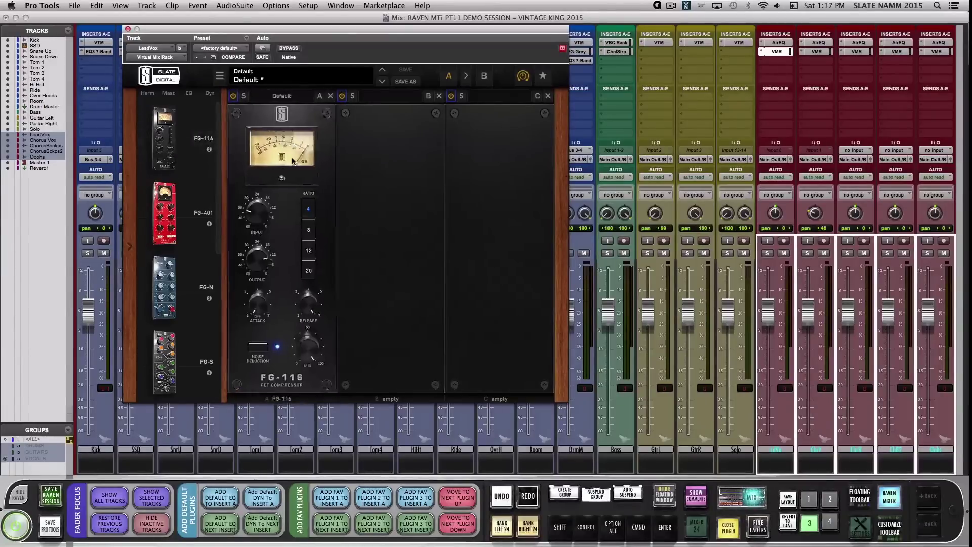
{"action": "left_click_drag", "start_coordinate": [212, 227], "coordinate": [283, 212]}
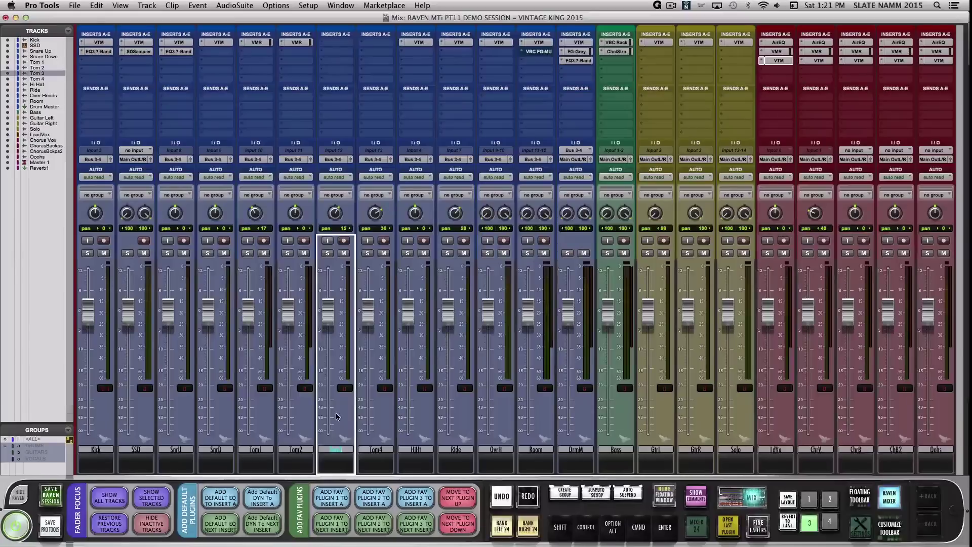
- Select Tom 3 and Tom 4 together and apply favourite plug-in chain 1-2-3 to them
{"action": "left_click", "coordinate": [376, 449], "text": "shift"}
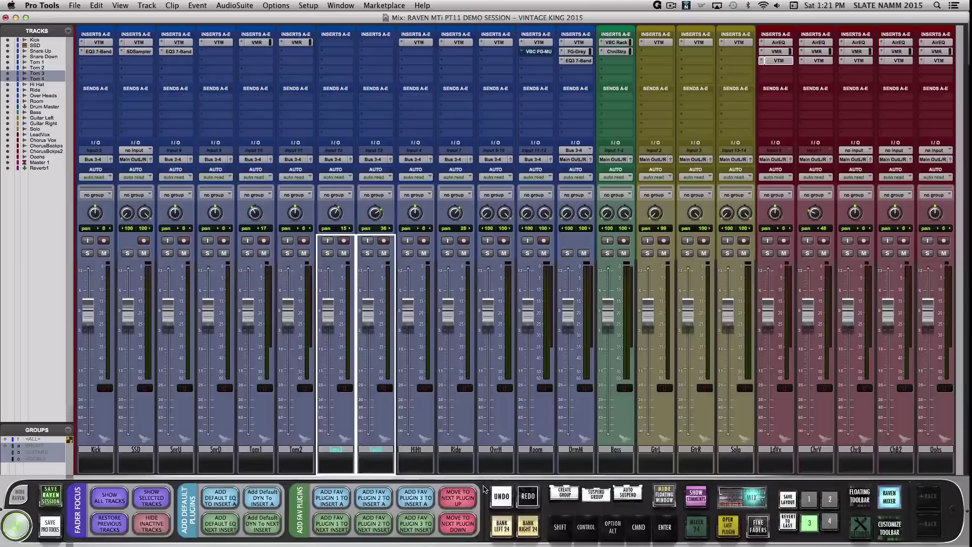
{"action": "left_click", "coordinate": [859, 495]}
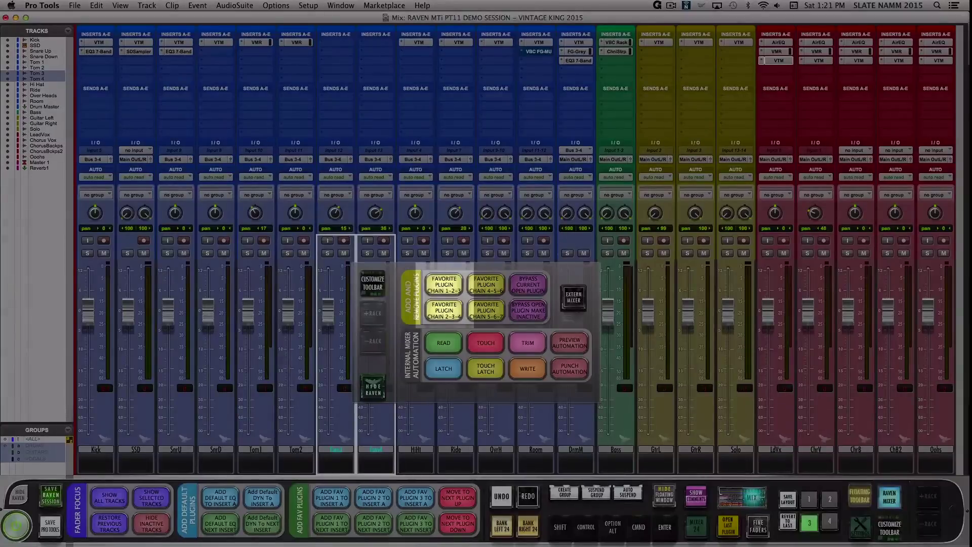
{"action": "left_click", "coordinate": [444, 284]}
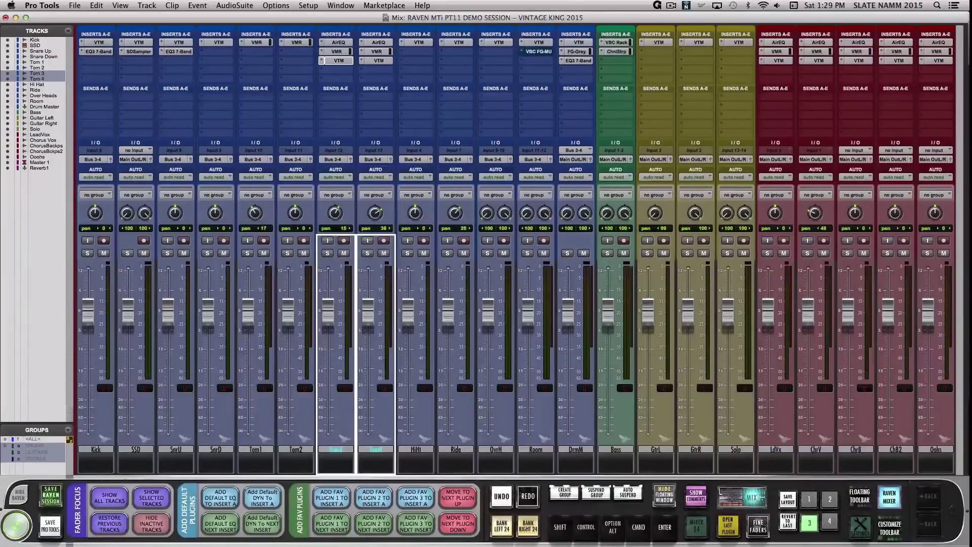
- Show only the selected Tom 3 and Tom 4 tracks in the Mix window
{"action": "key", "text": "super+equal"}
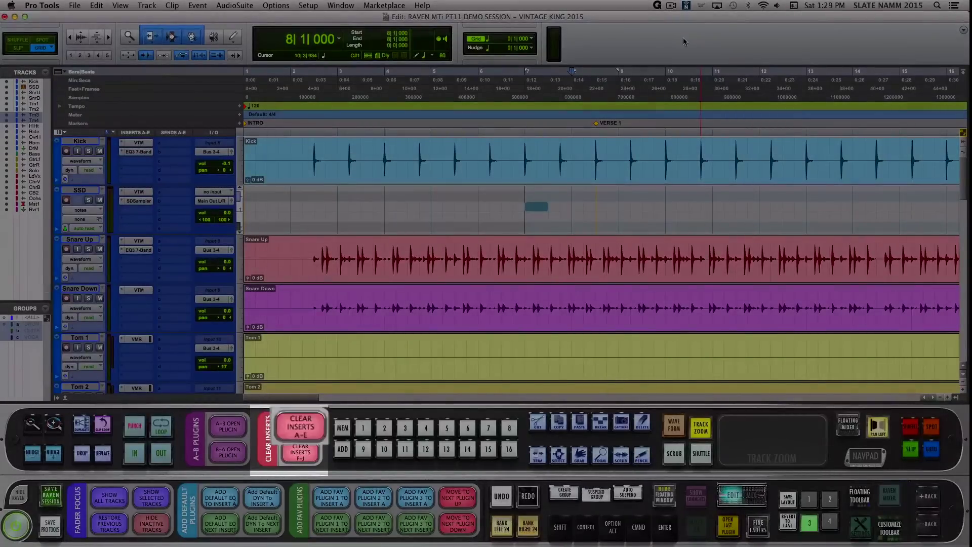
{"action": "key", "text": "super+equal"}
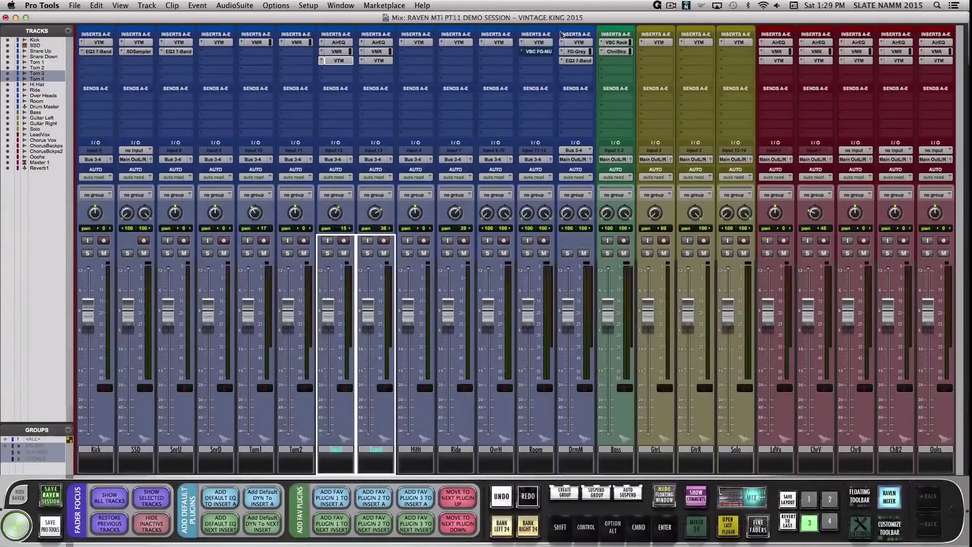
{"action": "left_click", "coordinate": [36, 31]}
{"action": "left_click", "coordinate": [61, 44]}
- Clear all plug-ins from inserts A to E on Tom 3 and Tom 4
{"action": "left_click", "coordinate": [81, 43]}
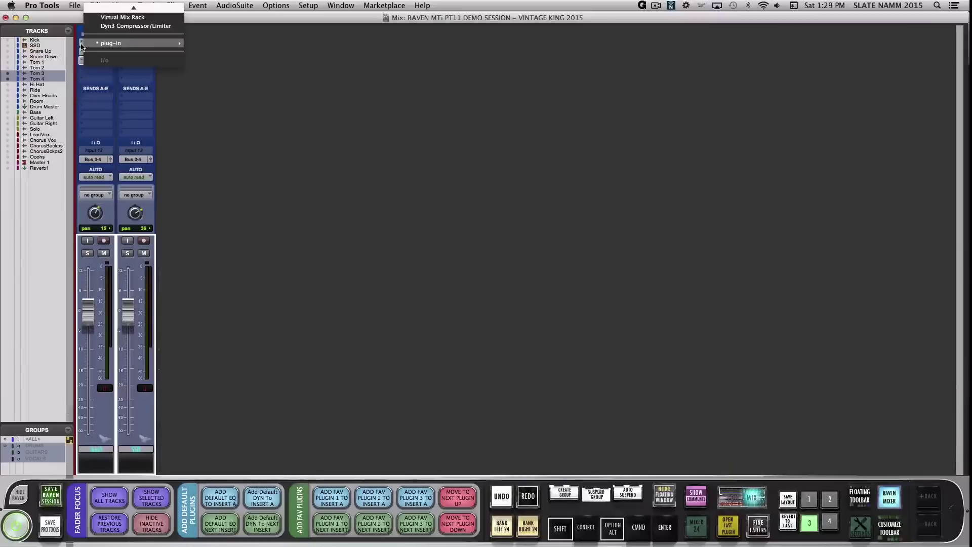
{"action": "left_click", "coordinate": [81, 45]}
{"action": "left_click", "coordinate": [84, 55], "text": "alt+shift"}
{"action": "key", "text": "n"}
{"action": "key", "text": "Return"}
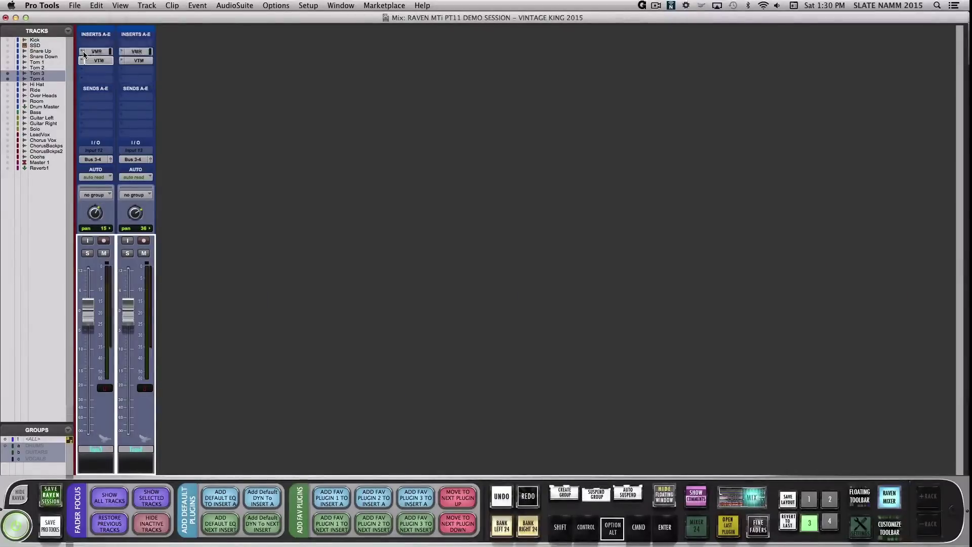
{"action": "left_click", "coordinate": [83, 62], "text": "alt+shift"}
{"action": "key", "text": "n"}
{"action": "key", "text": "Return"}
{"action": "left_click", "coordinate": [83, 72], "text": "alt+shift"}
{"action": "key", "text": "Return"}
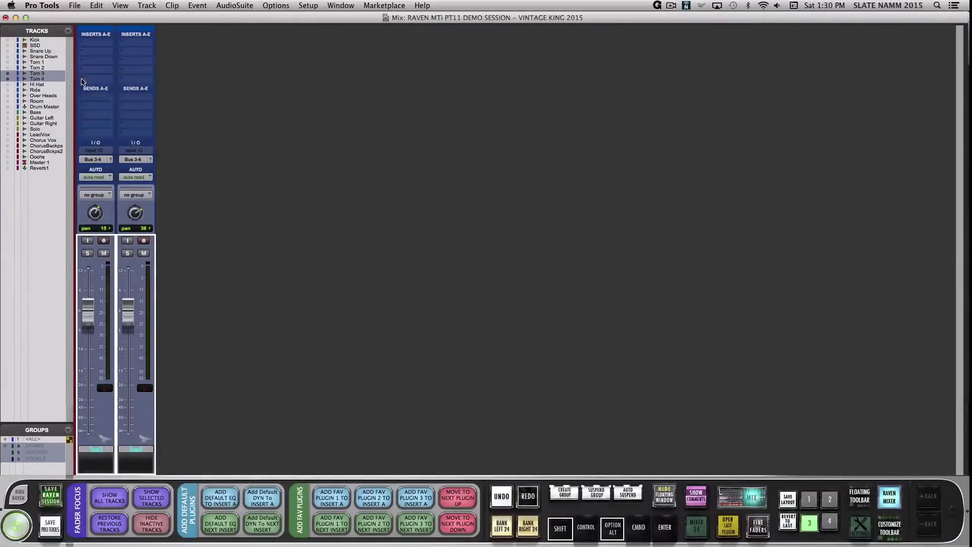
{"action": "left_click", "coordinate": [32, 31]}
{"action": "left_click", "coordinate": [30, 34]}
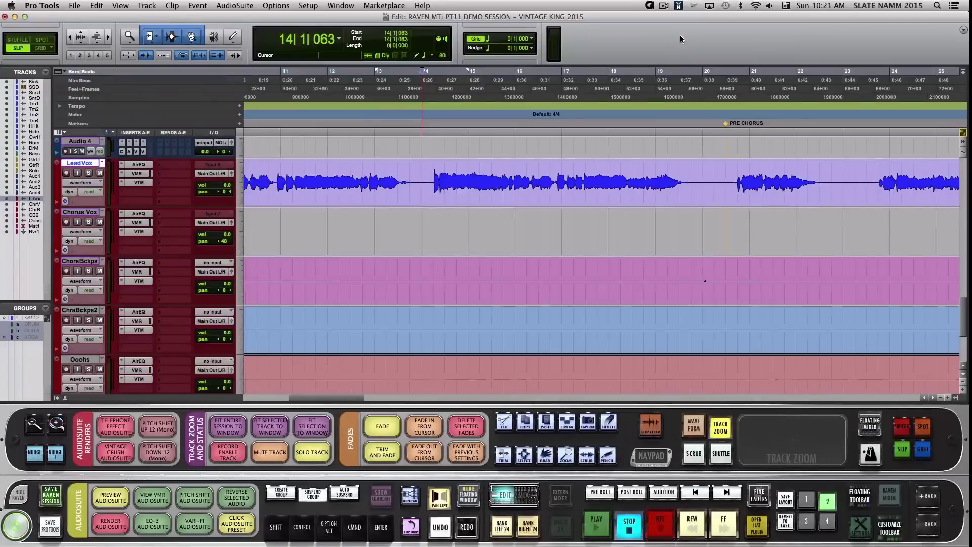
- Select the LeadVox phrase from about bar 14 to bar 20 and load the Revival module into the AudioSuite Virtual Mix Rack's first slot
{"action": "left_click_drag", "start_coordinate": [420, 166], "coordinate": [715, 170]}
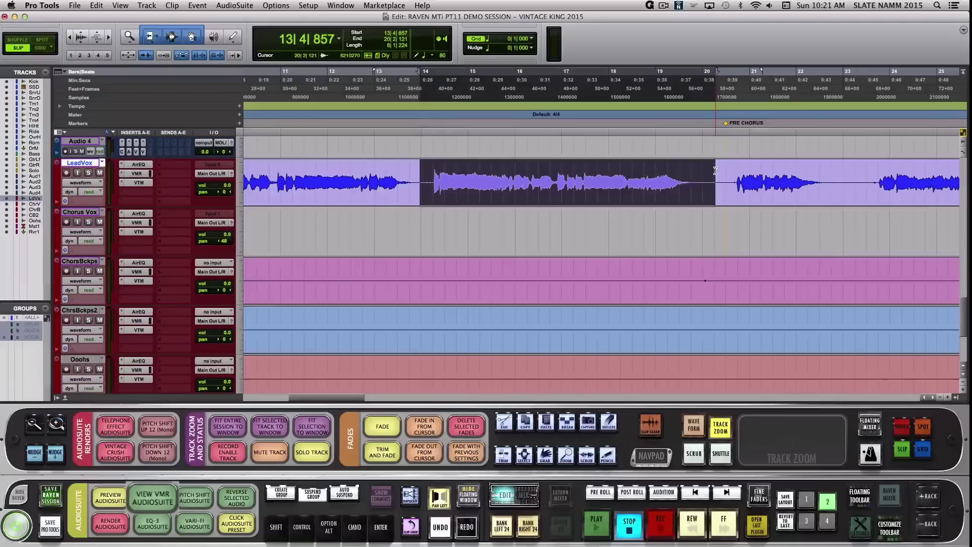
{"action": "left_click", "coordinate": [152, 498]}
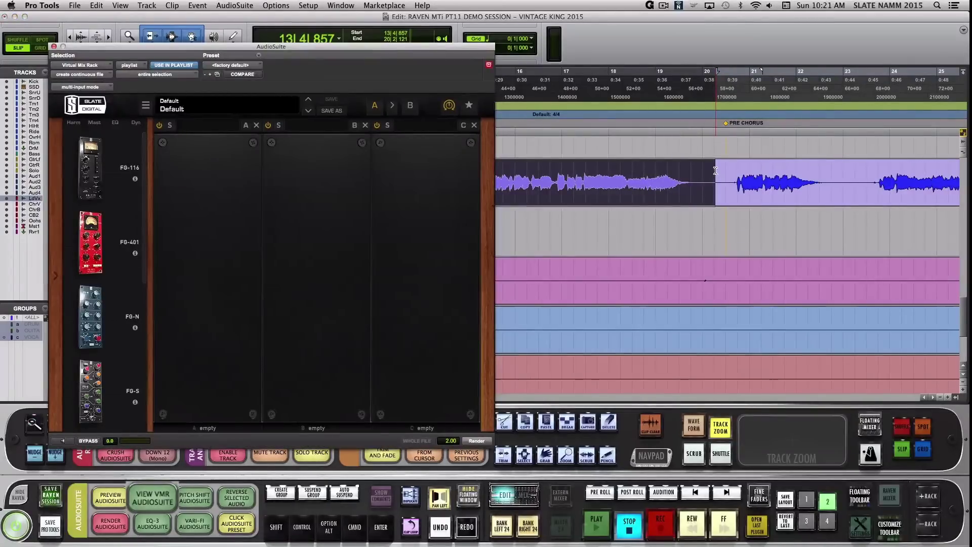
{"action": "scroll", "coordinate": [90, 279], "scroll_direction": "down", "scroll_amount": 5}
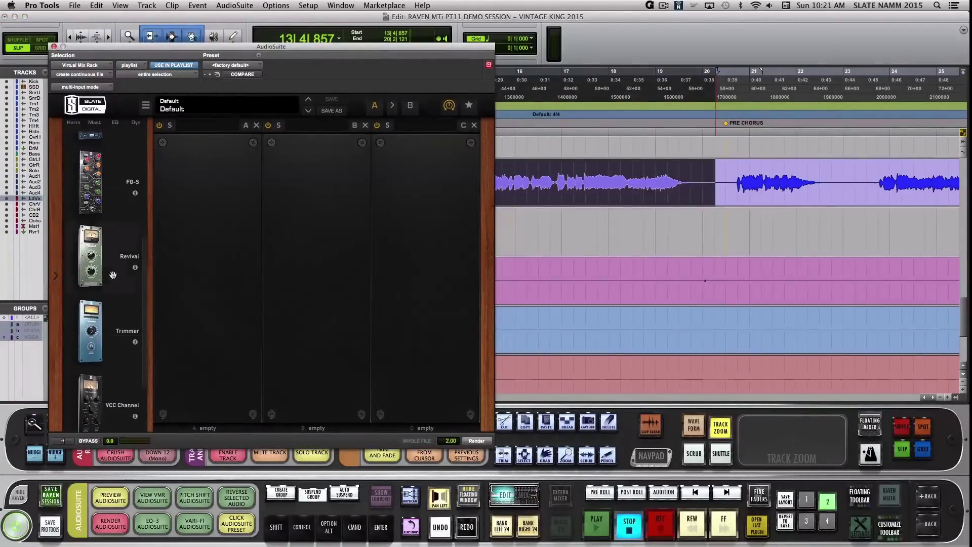
{"action": "left_click_drag", "start_coordinate": [106, 262], "coordinate": [220, 239]}
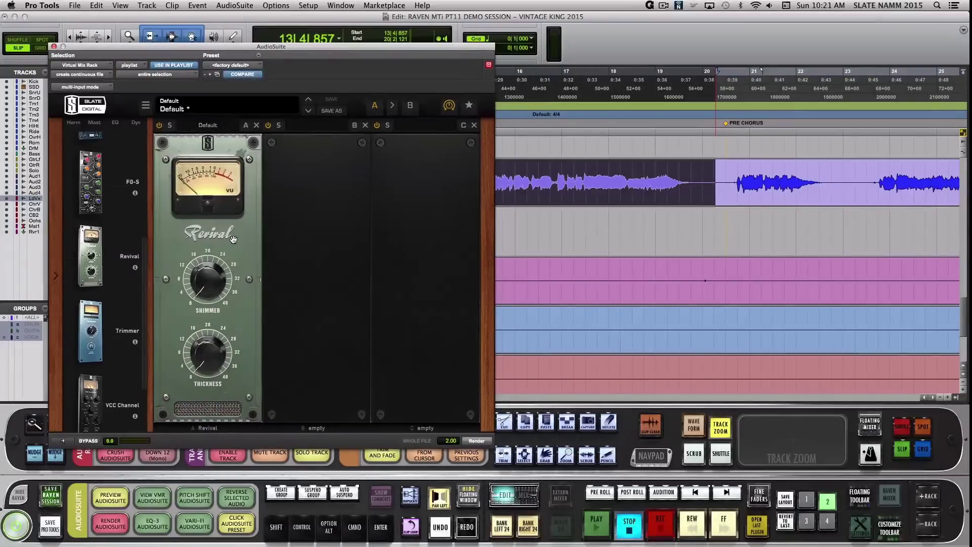
- Raise Revival's Shimmer to about 22 and Thickness to about 30, and render the AudioSuite effect onto the selected LeadVox phrase
{"action": "left_click_drag", "start_coordinate": [207, 278], "coordinate": [308, 293]}
{"action": "left_click_drag", "start_coordinate": [208, 353], "coordinate": [262, 282]}
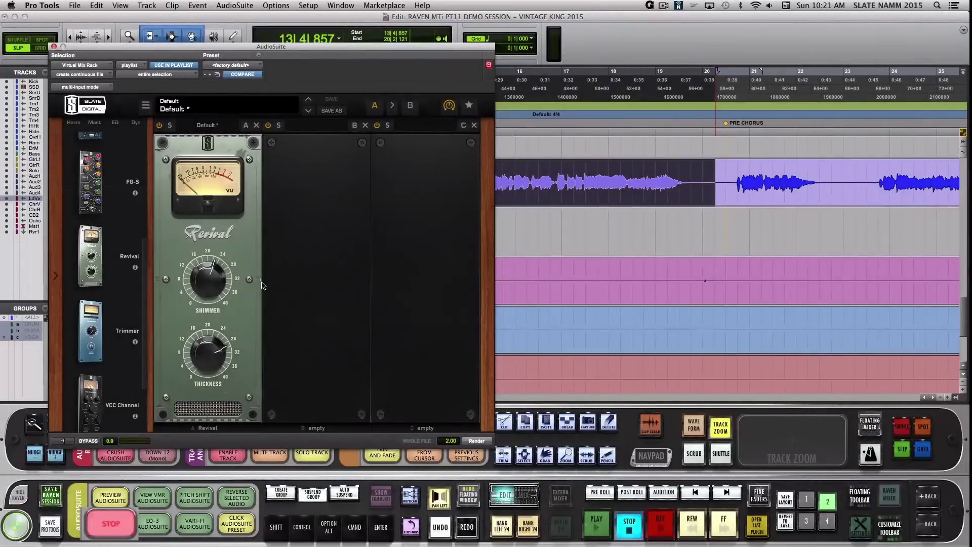
{"action": "left_click", "coordinate": [478, 441]}
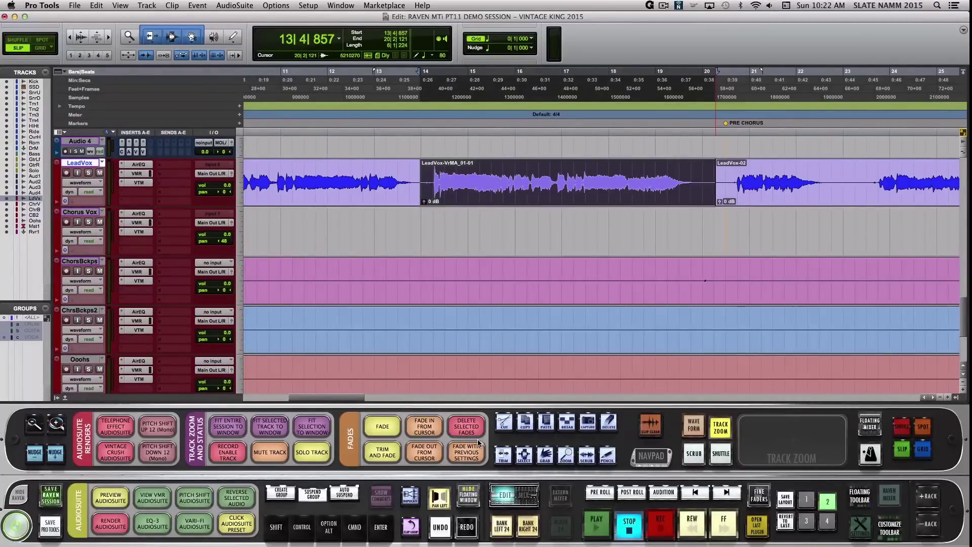
- Select the LeadVox phrase from about bar 20 to bar 22 and render the Telephone Effect AudioSuite preset on it
{"action": "left_click_drag", "start_coordinate": [828, 172], "coordinate": [726, 172]}
{"action": "left_click", "coordinate": [116, 426]}
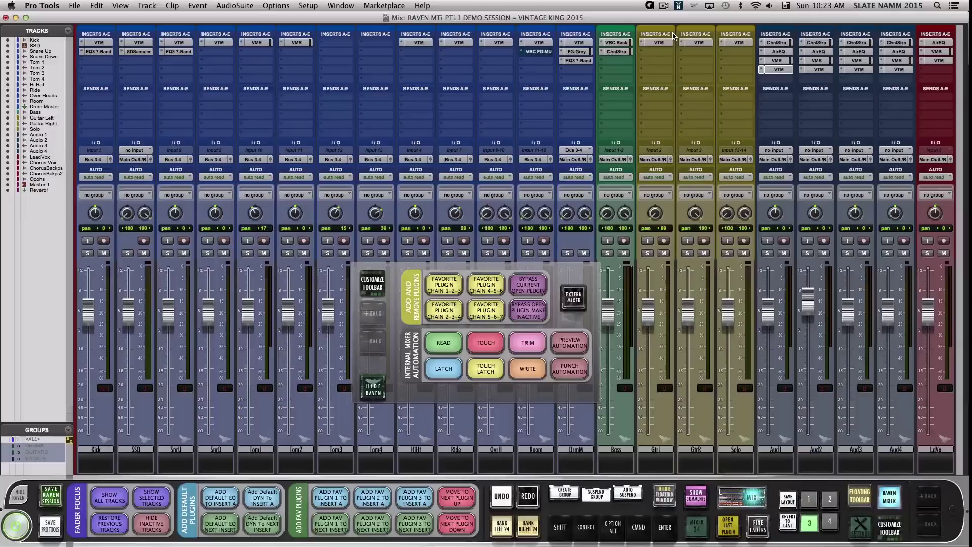
- Select the tracks Audio 1 to Audio 4 together and show only those tracks in the Mix window
{"action": "left_click", "coordinate": [775, 449]}
{"action": "left_click", "coordinate": [639, 527]}
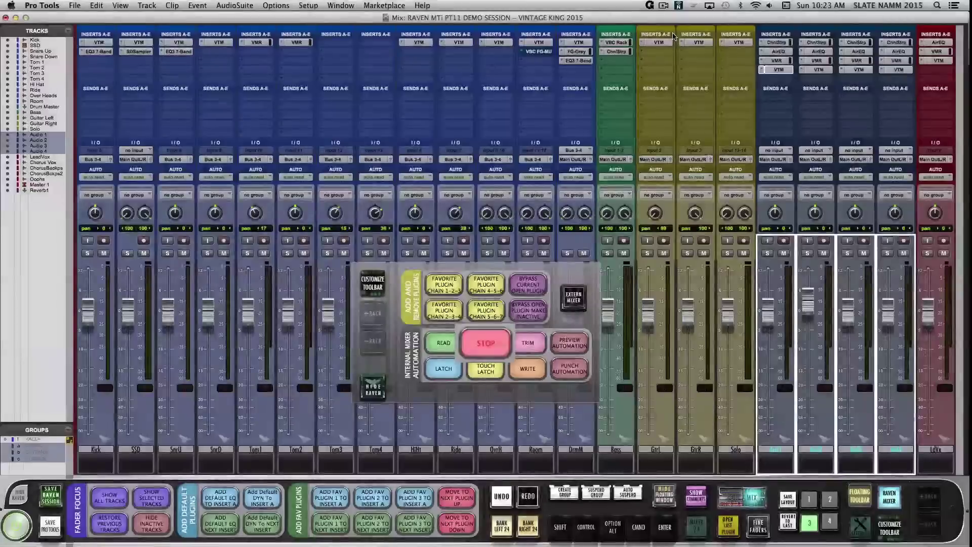
{"action": "left_click", "coordinate": [29, 33]}
{"action": "left_click", "coordinate": [80, 44]}
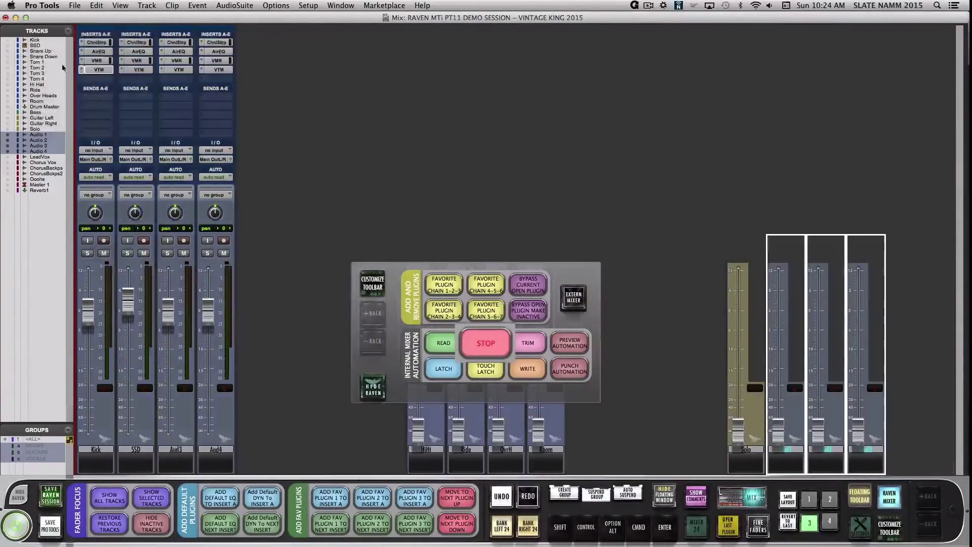
- Set the automation mode of Audio 1 to Audio 4 to touch and restore the previously shown tracks
{"action": "left_click", "coordinate": [96, 177]}
{"action": "left_click", "coordinate": [95, 180]}
{"action": "left_click", "coordinate": [29, 32]}
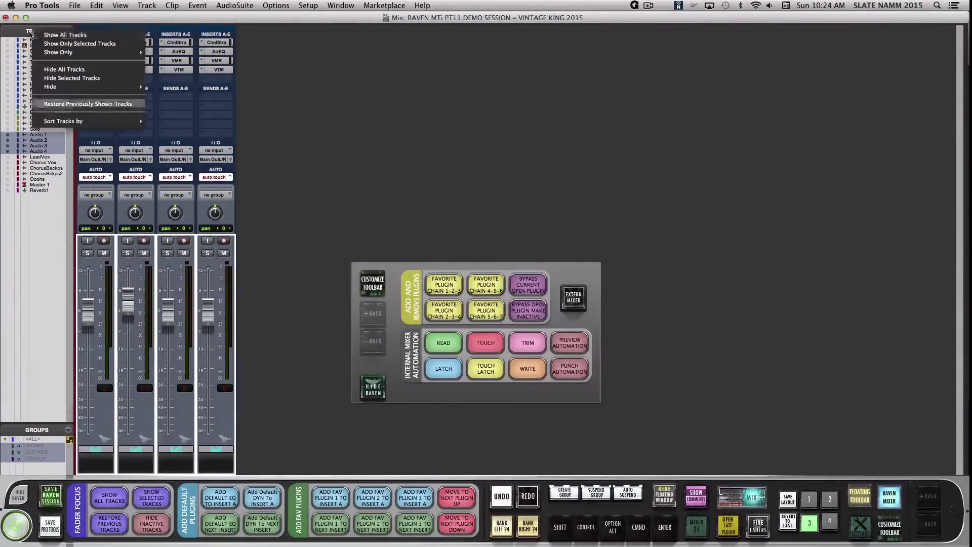
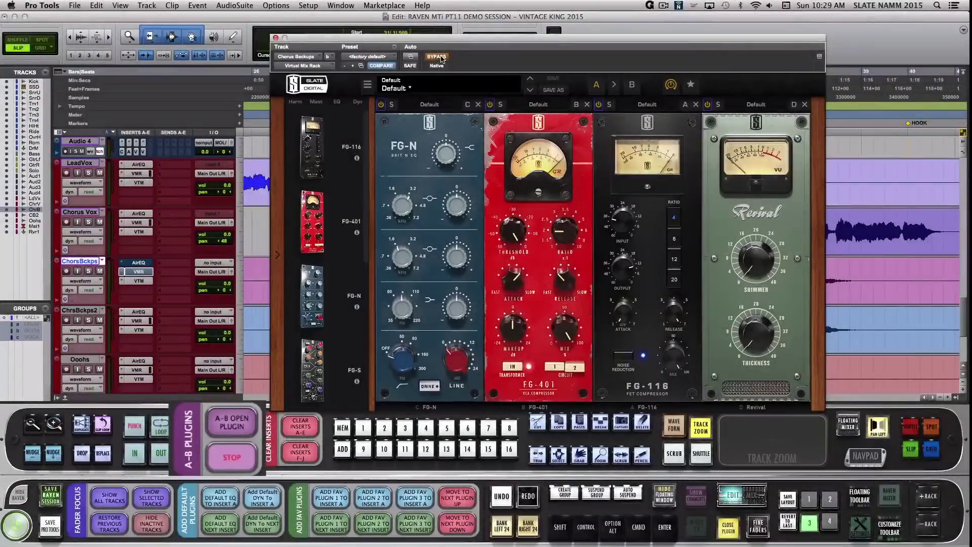
- Compare the Chorus Backups track with and without its Virtual Mix Rack by toggling the open plug-in's bypass
{"action": "left_click", "coordinate": [436, 58]}
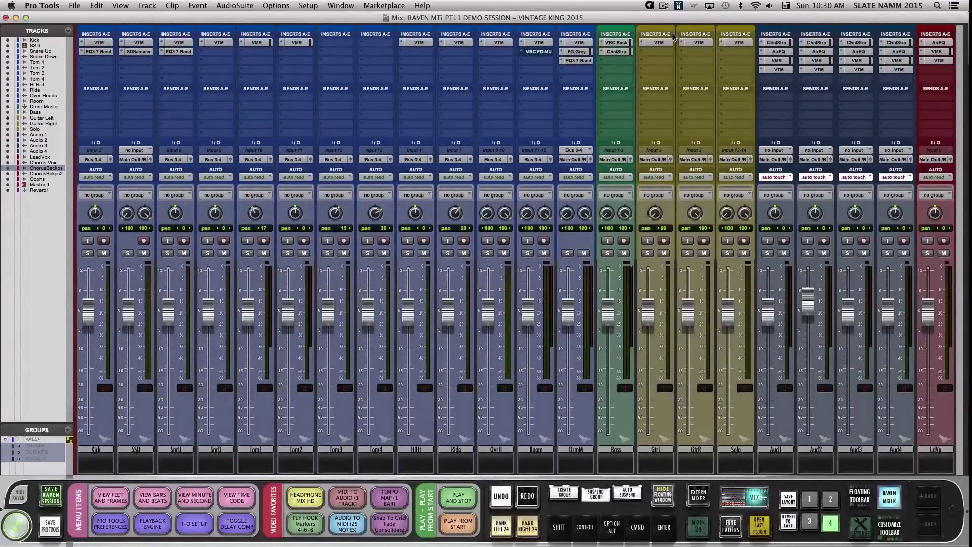
- Select all drum tracks from Kick to Drum Master and build a headphone mix with a headphone aux and sends
{"action": "left_click", "coordinate": [637, 528]}
{"action": "left_click_drag", "start_coordinate": [129, 449], "coordinate": [575, 449]}
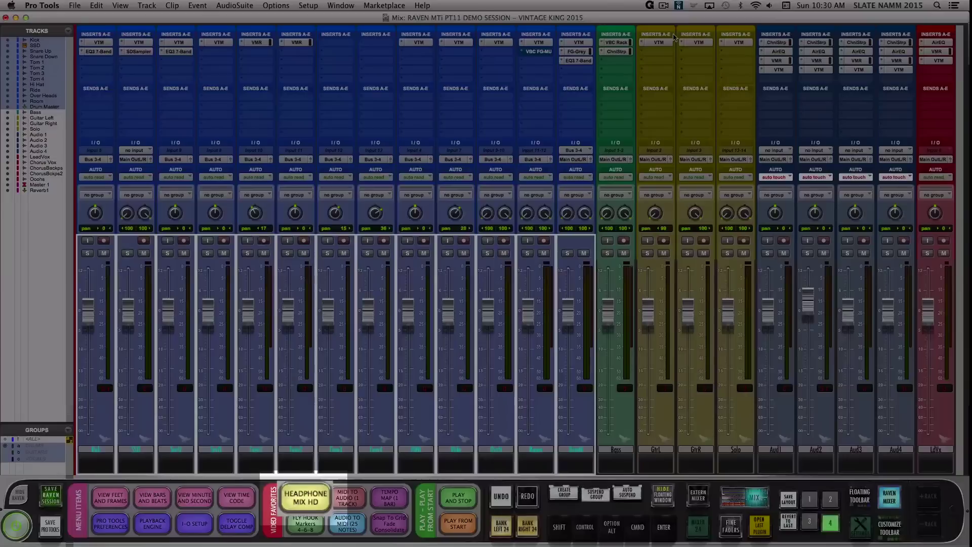
{"action": "left_click", "coordinate": [306, 498]}
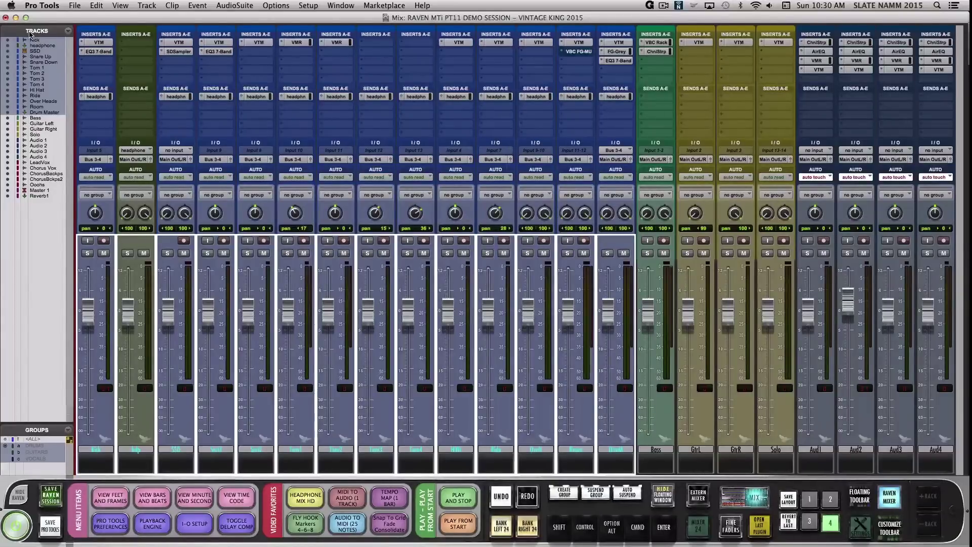
- Create a new track named Aux 1 from Snare Up's third send, next to the current track, and hide the floating send window
{"action": "left_click", "coordinate": [216, 116]}
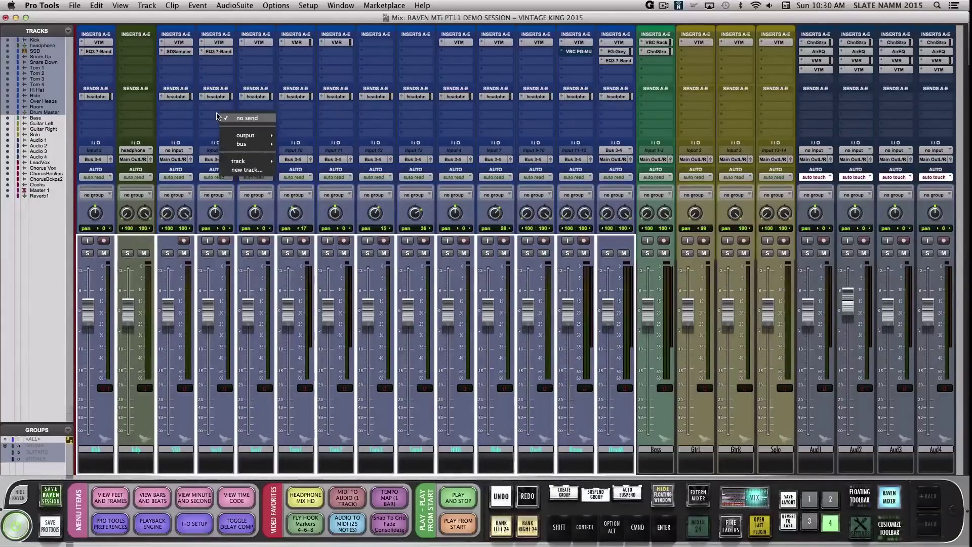
{"action": "left_click", "coordinate": [253, 170]}
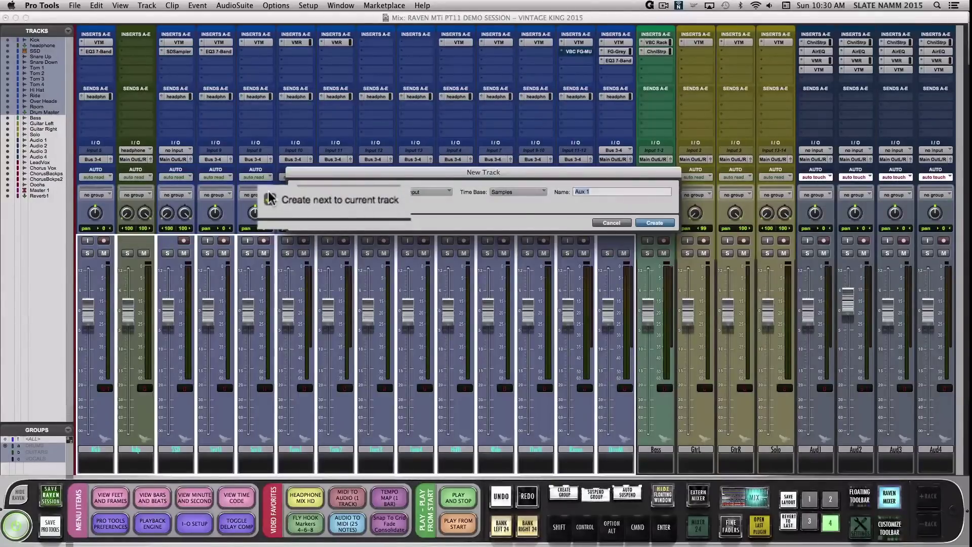
{"action": "left_click", "coordinate": [655, 223]}
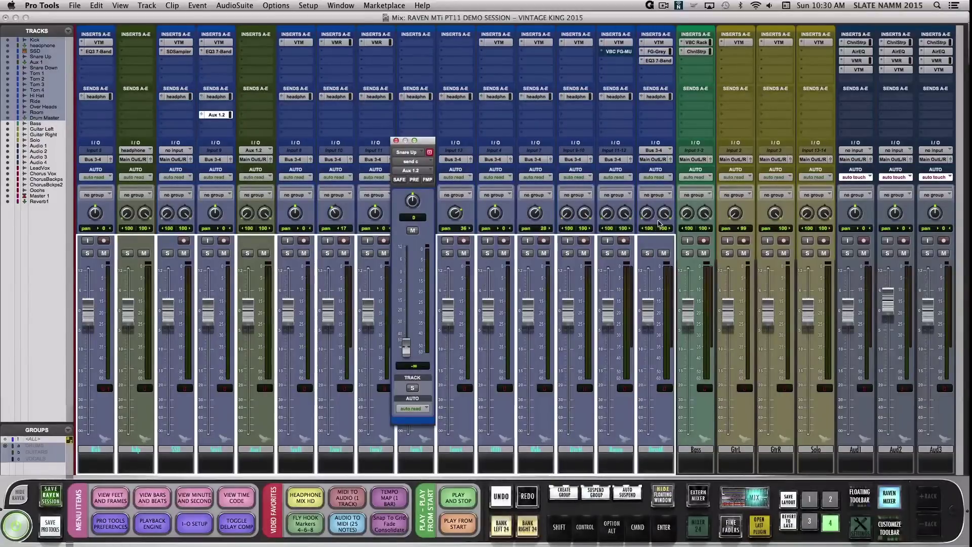
{"action": "left_click", "coordinate": [663, 497]}
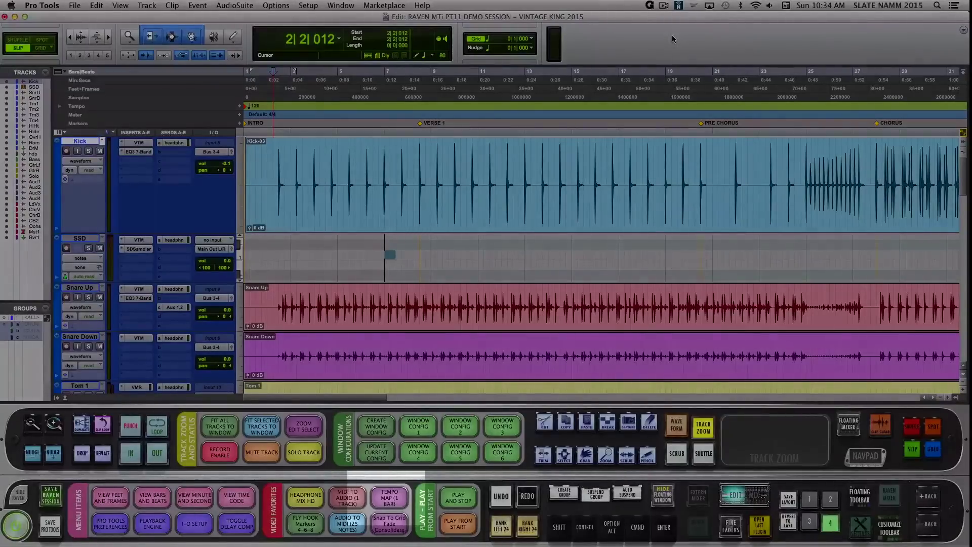
- Select one bar at the first Kick hits and build the tempo map from that one-bar selection
{"action": "left_click_drag", "start_coordinate": [270, 159], "coordinate": [291, 164]}
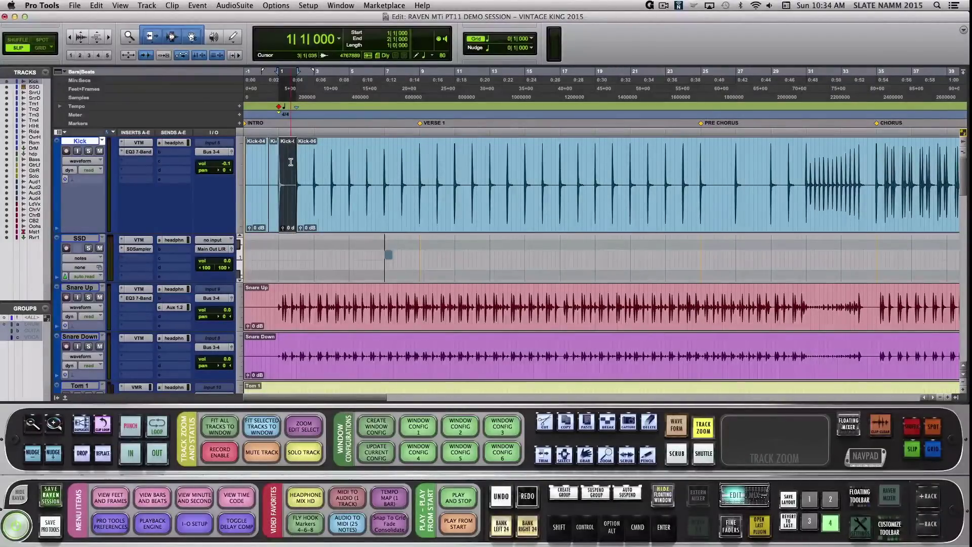
- Separate the long remaining Kick clip with a 5 ms pre-separate amount and consolidate the pieces into one clip
{"action": "key", "text": "r"}
{"action": "key", "text": "r"}
{"action": "left_click", "coordinate": [428, 215]}
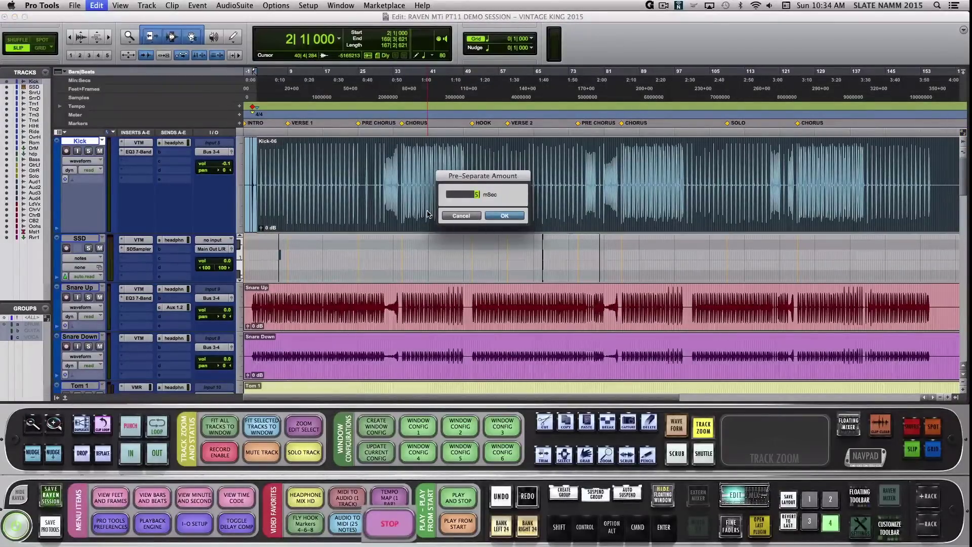
{"action": "left_click", "coordinate": [514, 216]}
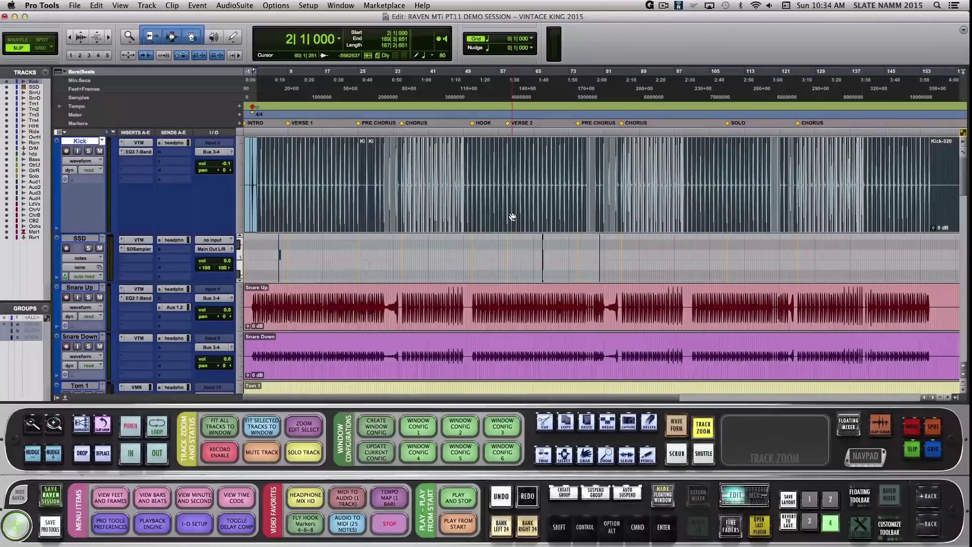
{"action": "key", "text": "alt+shift+3"}
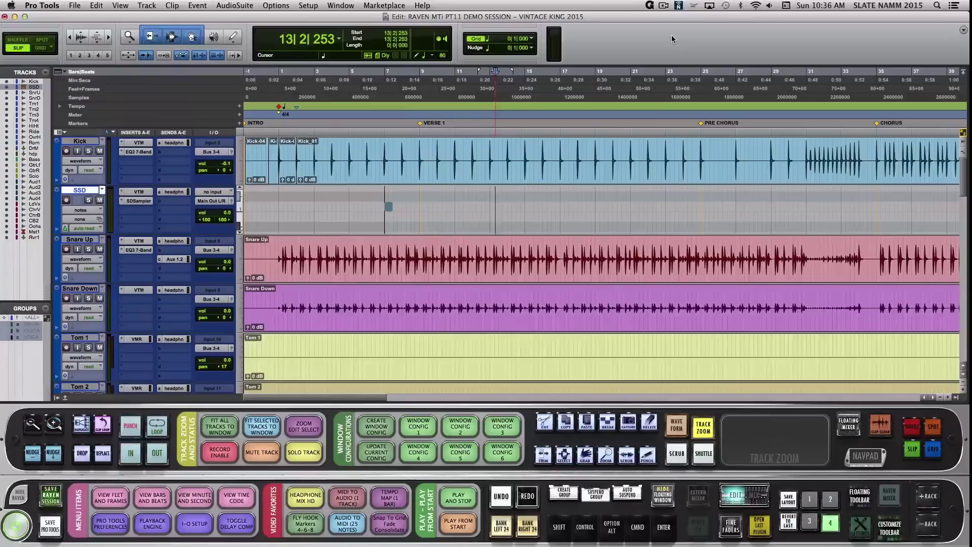
- Select and delete the existing MIDI note at about bar 7 on the SSD track
{"action": "left_click", "coordinate": [404, 202]}
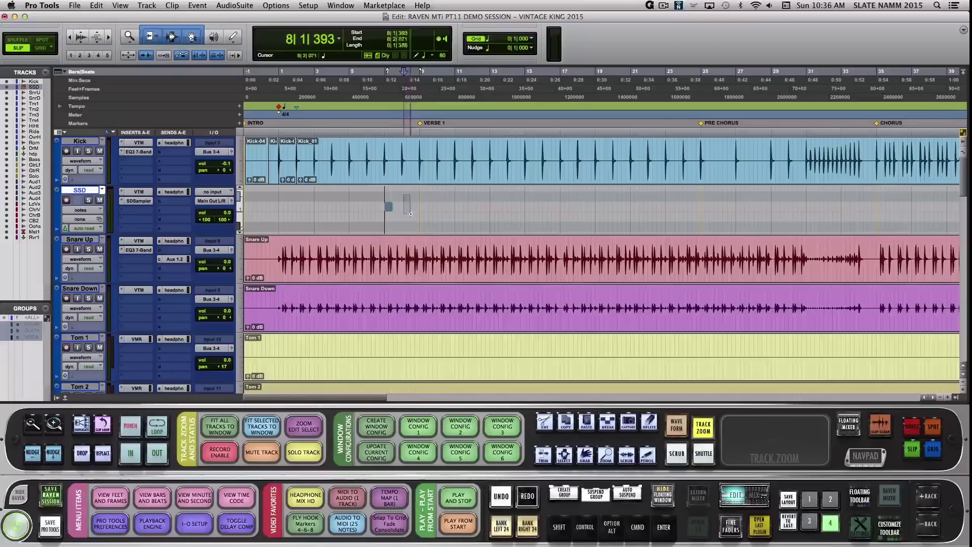
{"action": "left_click_drag", "start_coordinate": [403, 194], "coordinate": [369, 217]}
{"action": "key", "text": "Delete"}
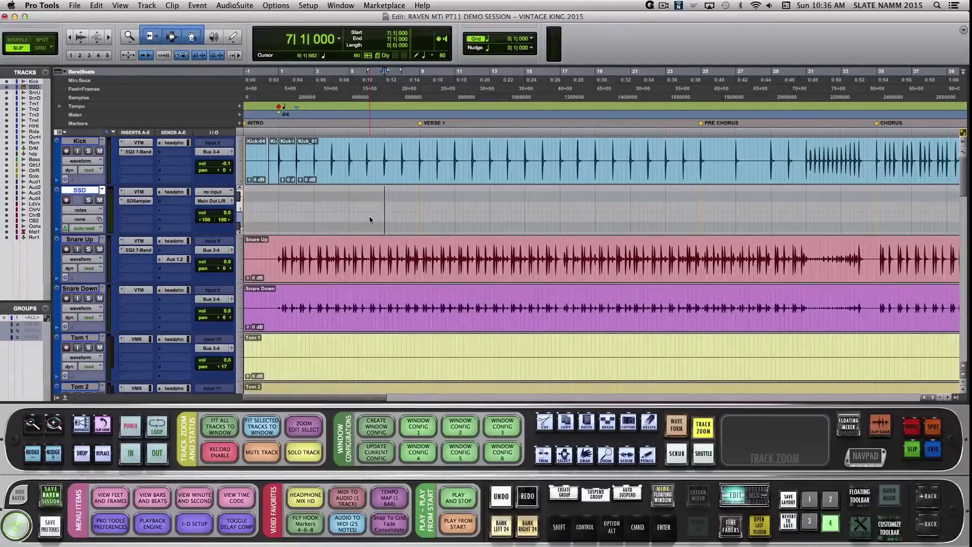
- Place the cursor before the first Kick hit and convert the following 25 kick transients into MIDI notes on the SSD track
{"action": "left_click", "coordinate": [272, 143]}
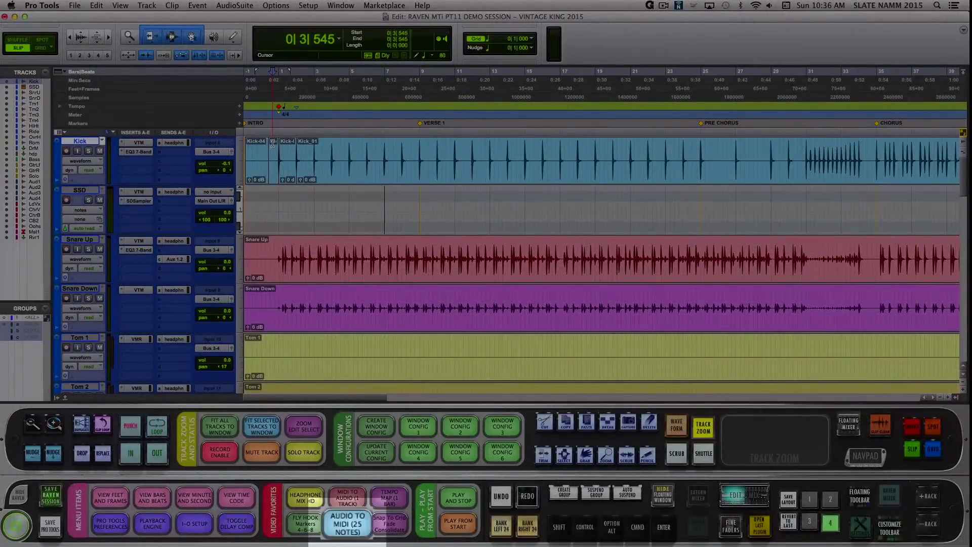
{"action": "left_click", "coordinate": [347, 523]}
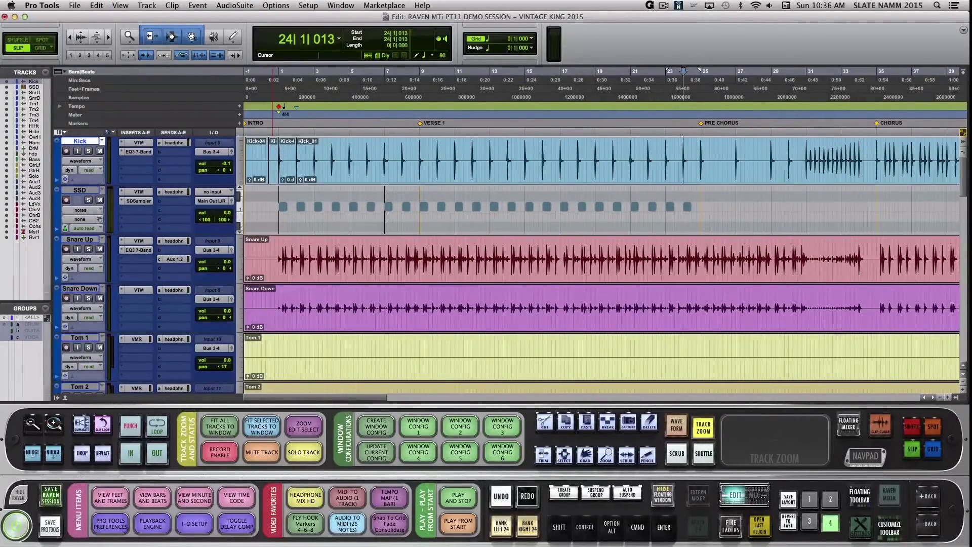
- Set the Audio to MIDI batch command's action to repeat 100 times and confirm the change
{"action": "left_click", "coordinate": [408, 250]}
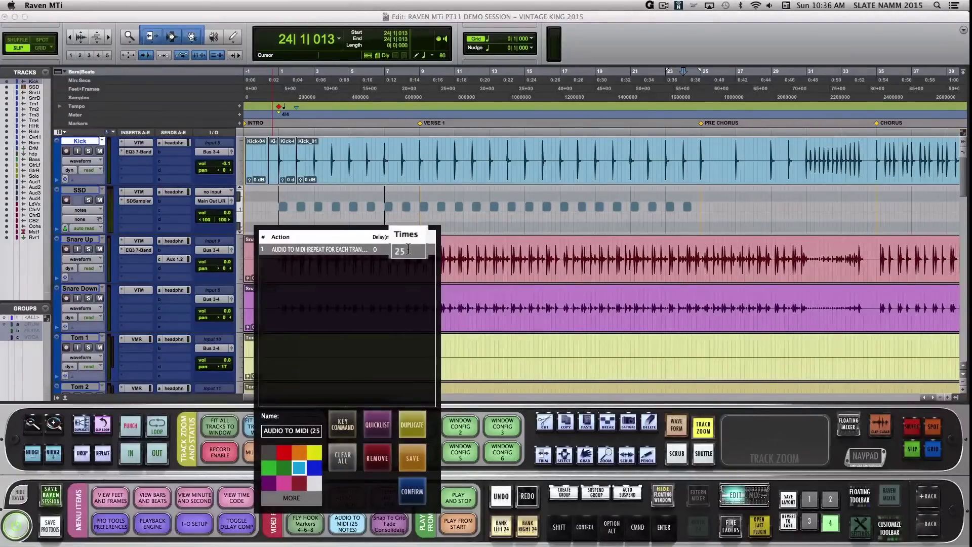
{"action": "type", "text": "100"}
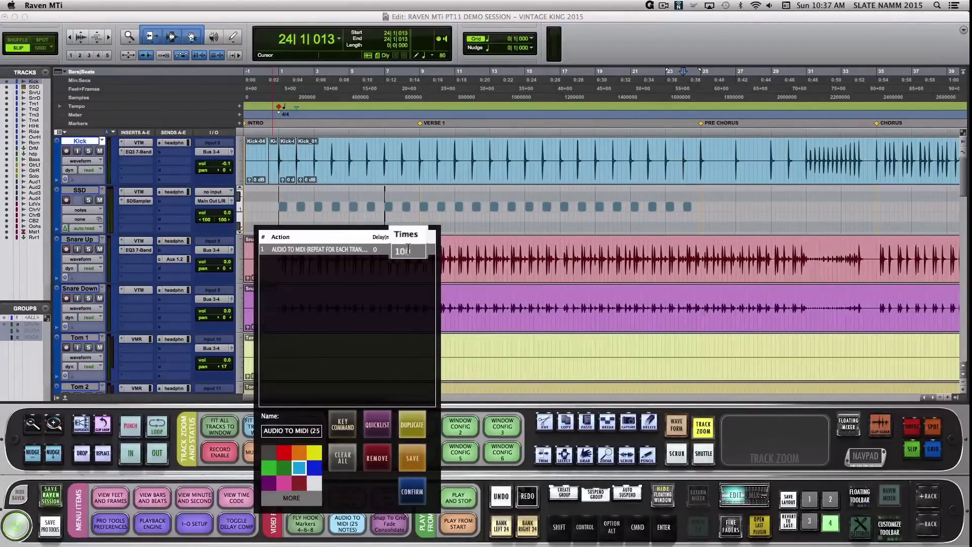
{"action": "left_click", "coordinate": [412, 490]}
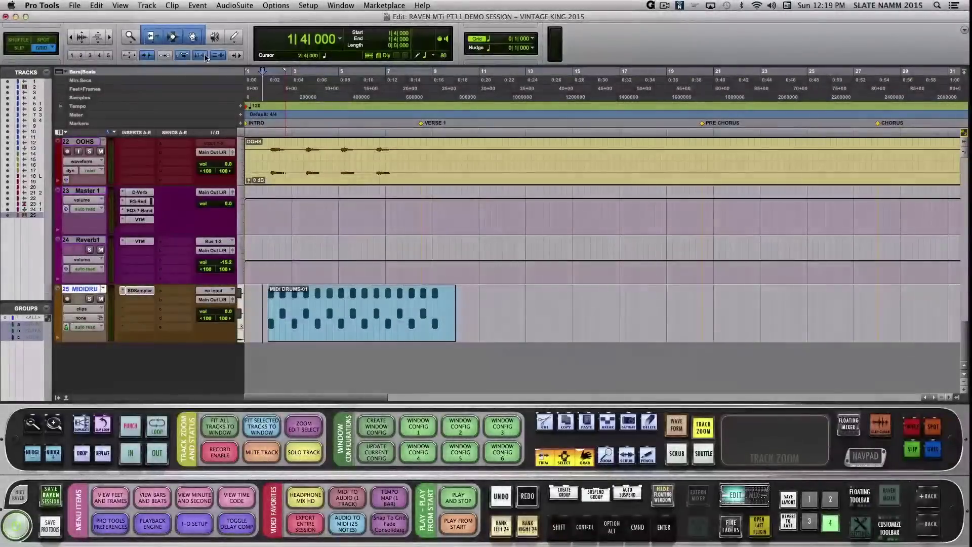
- Bounce the MIDI drums to disk offline as an interleaved 24-bit, 44.1 kHz WAV with import after bounce
{"action": "left_click", "coordinate": [74, 5]}
{"action": "mouse_move", "coordinate": [103, 132]}
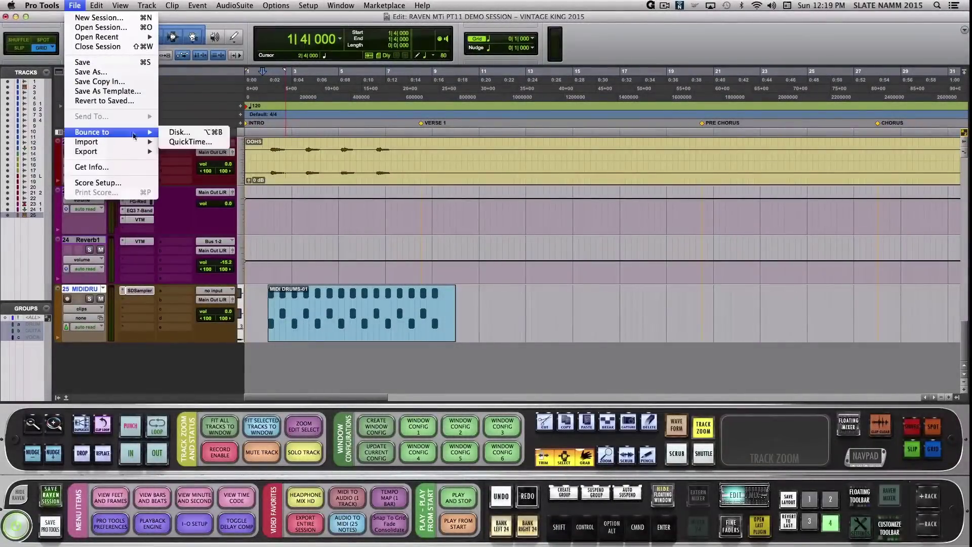
{"action": "left_click", "coordinate": [189, 134]}
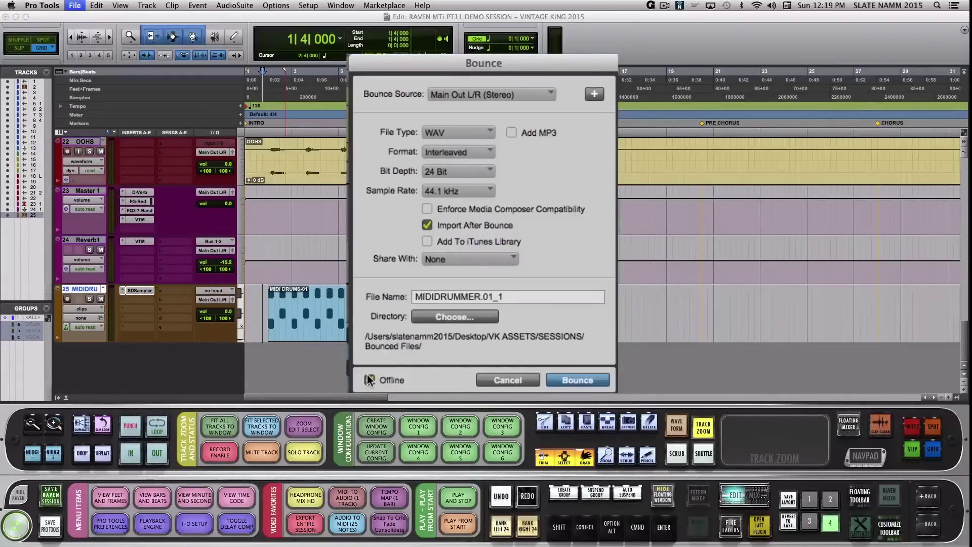
{"action": "left_click", "coordinate": [582, 382]}
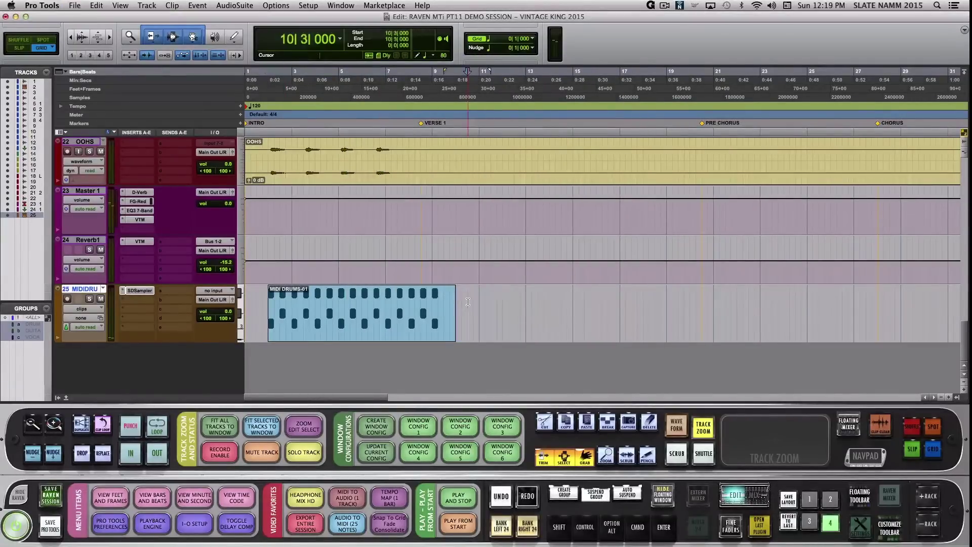
- Place the cursor before the MIDI DRUMS-01 clip and show only the MIDI drum track in the Edit window
{"action": "left_click", "coordinate": [257, 301]}
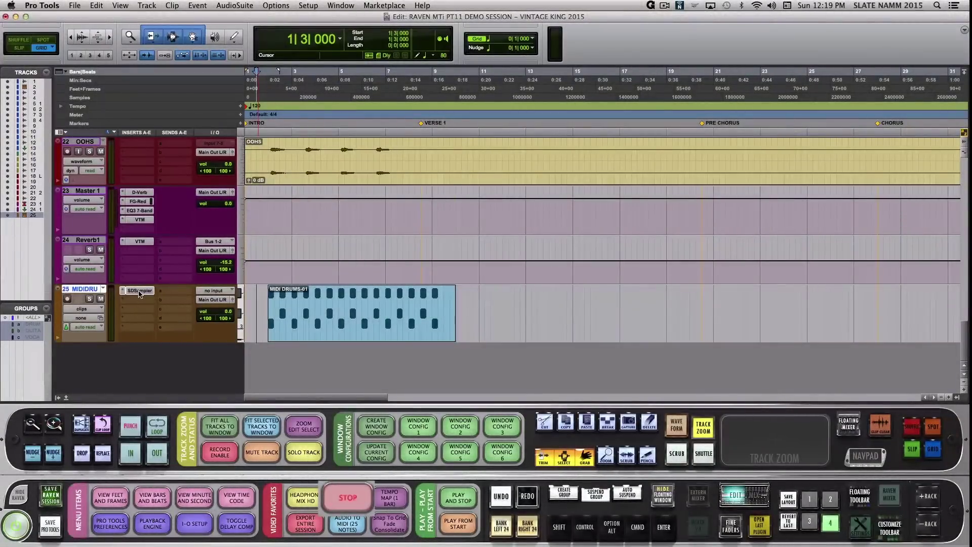
{"action": "left_click", "coordinate": [29, 72]}
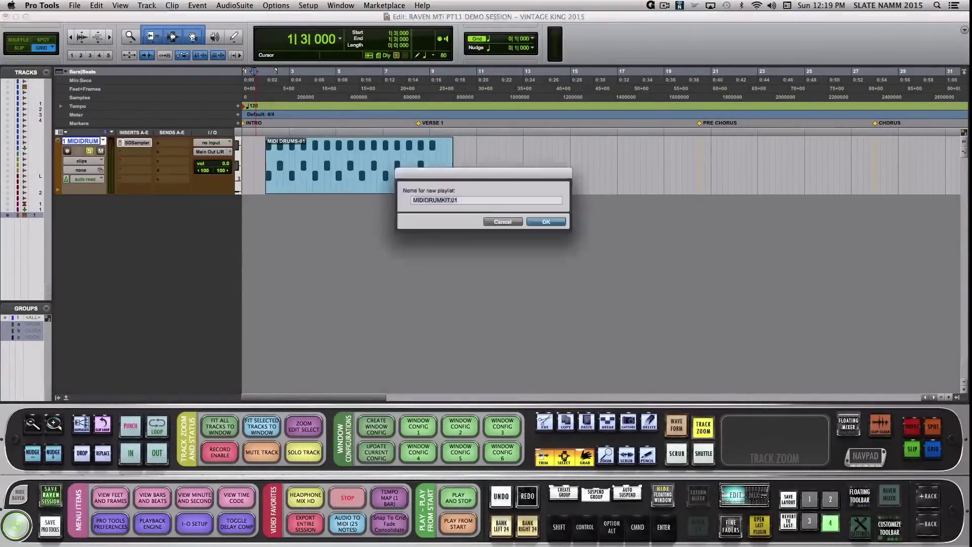
- Bounce the MIDI drum clip as MIDIDRUMKIT.01 and import the audio onto a new track located at the selection
{"action": "key", "text": "alt+super+b"}
{"action": "key", "text": "Return"}
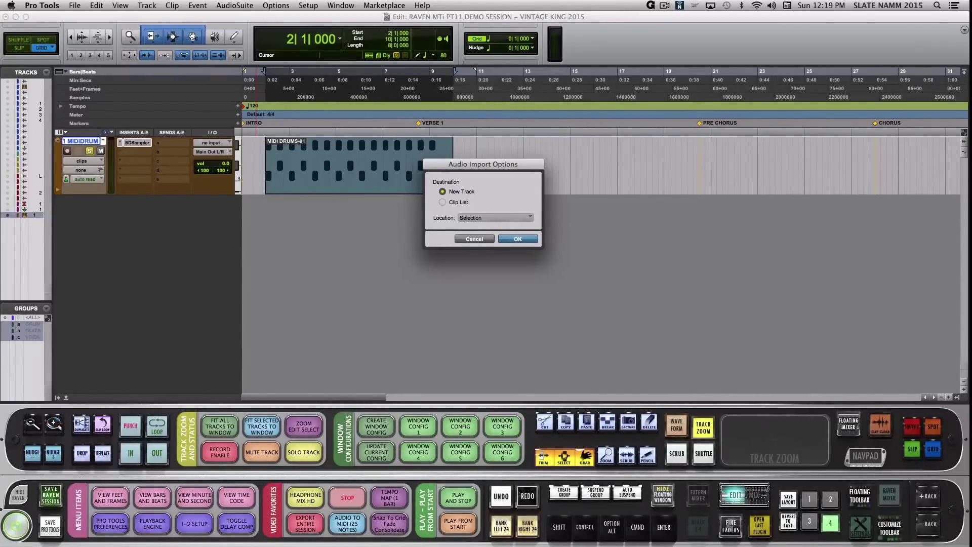
{"action": "left_click", "coordinate": [488, 217]}
{"action": "key", "text": "Return"}
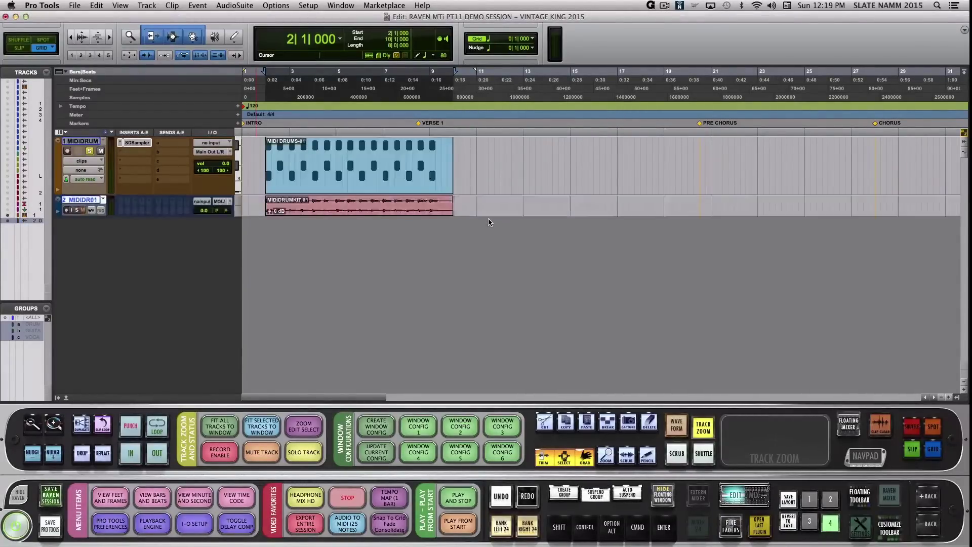
- Scroll to track number 1
{"action": "key", "text": "alt+super+f"}
{"action": "type", "text": "1"}
{"action": "key", "text": "Return"}
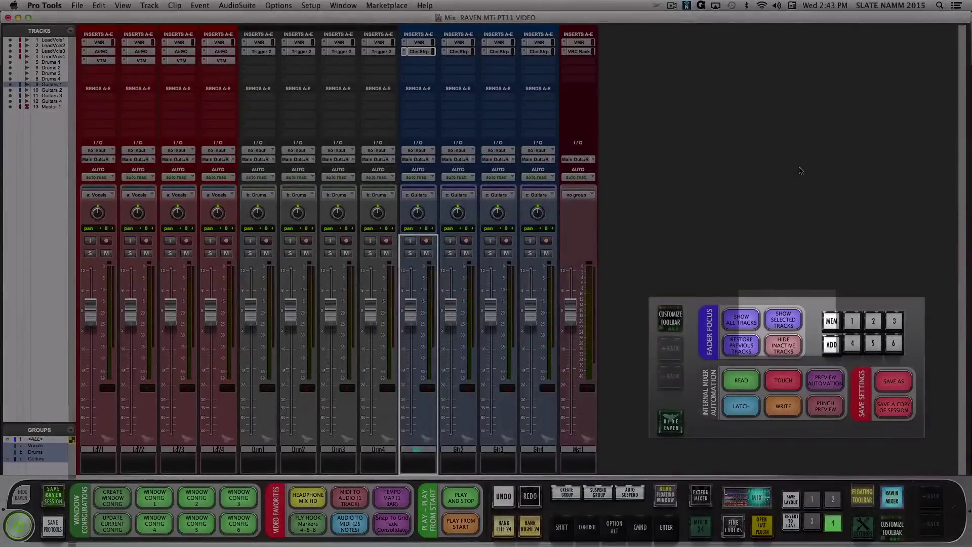
- Add Guitars 2, 3 and 4 to the Guitars 1 selection and show only these four tracks in the Mix window
{"action": "left_click", "coordinate": [640, 528]}
{"action": "left_click", "coordinate": [458, 449]}
{"action": "left_click", "coordinate": [499, 449]}
{"action": "left_click", "coordinate": [538, 449]}
{"action": "left_click", "coordinate": [783, 320]}
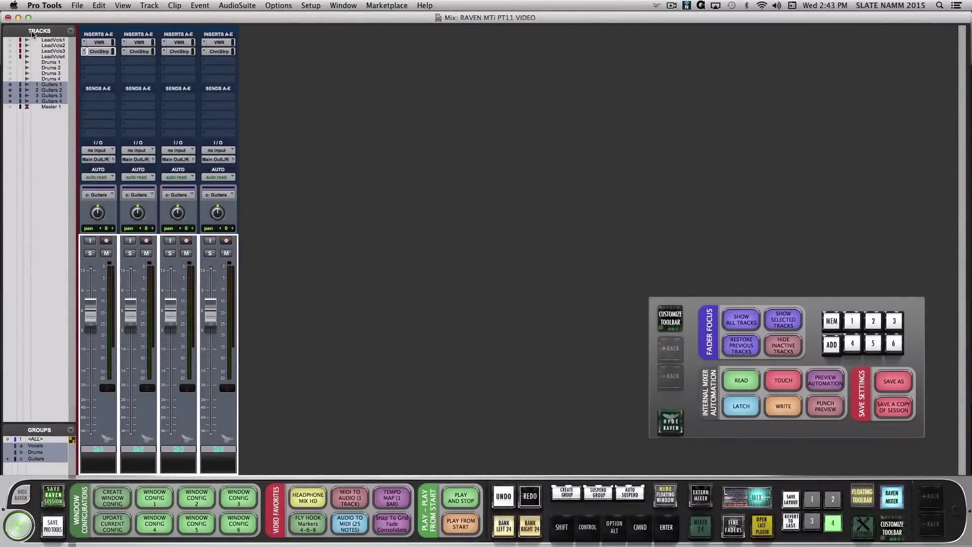
- Create memory location 89 with no time property, storing only the Track Show/Hide state of the four guitar tracks
{"action": "key", "text": "KP_Enter"}
{"action": "left_click", "coordinate": [445, 126]}
{"action": "type", "text": "89"}
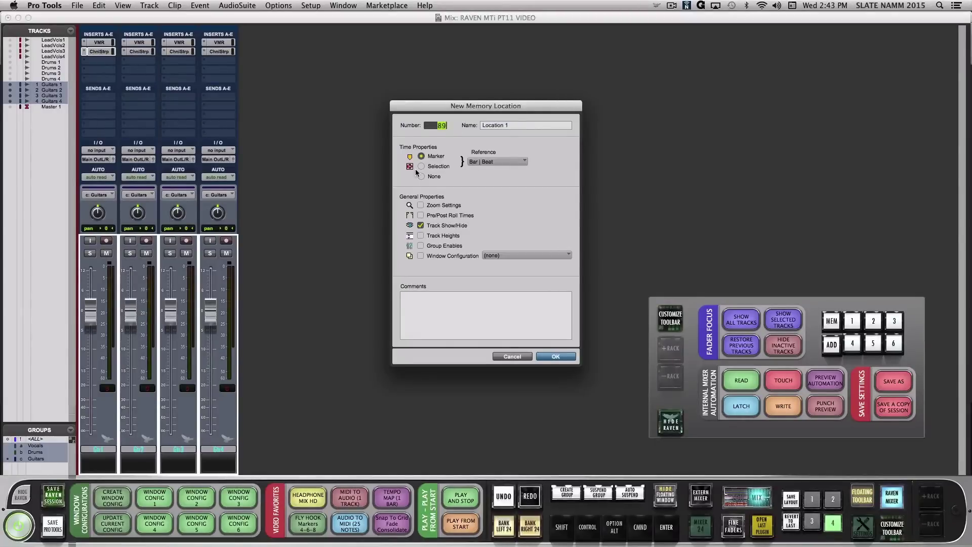
{"action": "left_click", "coordinate": [420, 225]}
{"action": "left_click", "coordinate": [422, 176]}
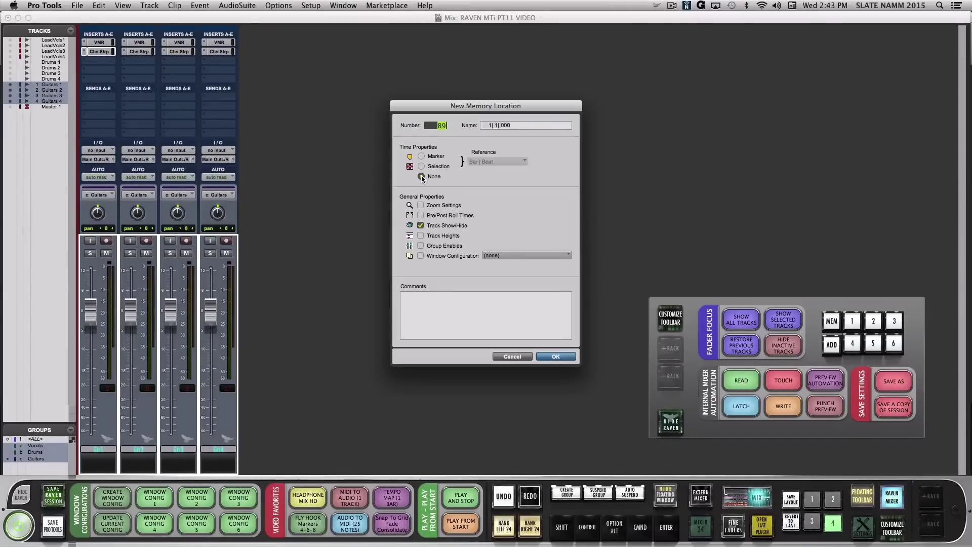
{"action": "left_click", "coordinate": [555, 356]}
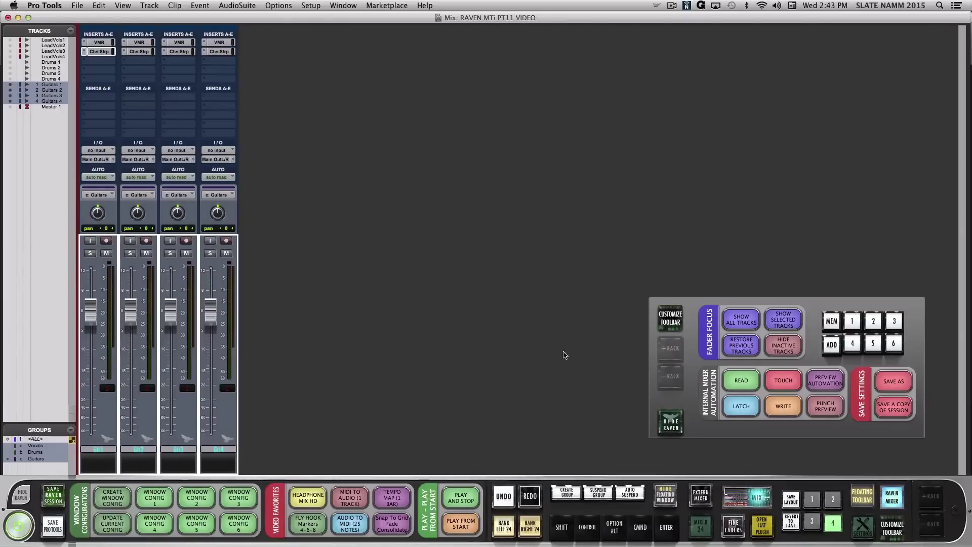
- Open Guitars 1's VMR and Channel Strip plug-ins side by side and store the layout as window configuration 1, named "Guitar T"
{"action": "left_click", "coordinate": [105, 43]}
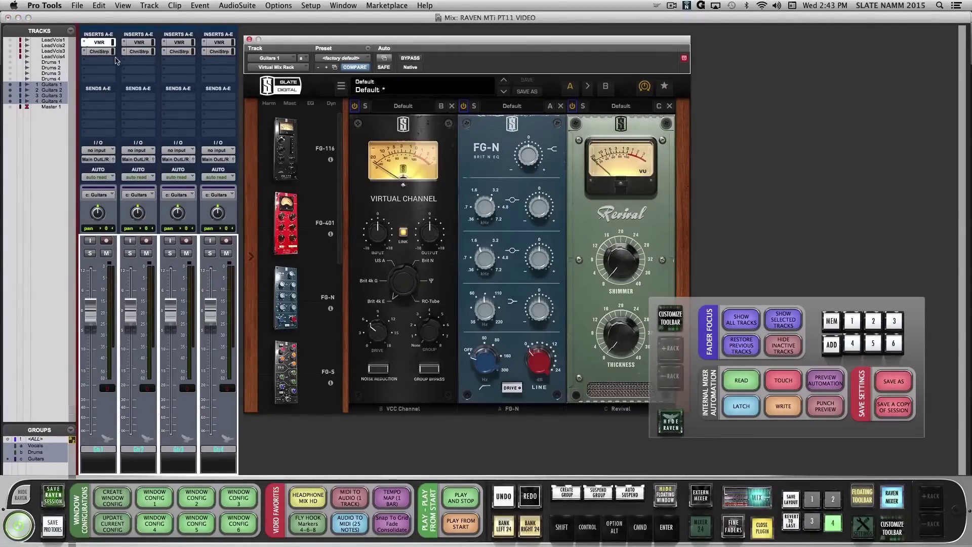
{"action": "left_click", "coordinate": [99, 51], "text": "shift"}
{"action": "left_click_drag", "start_coordinate": [102, 21], "coordinate": [800, 40]}
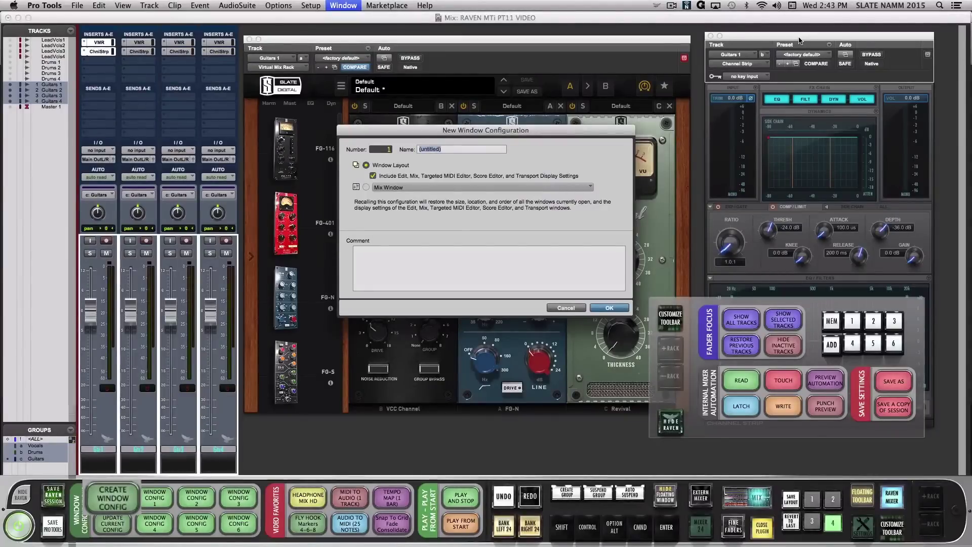
{"action": "type", "text": "Guitar T"}
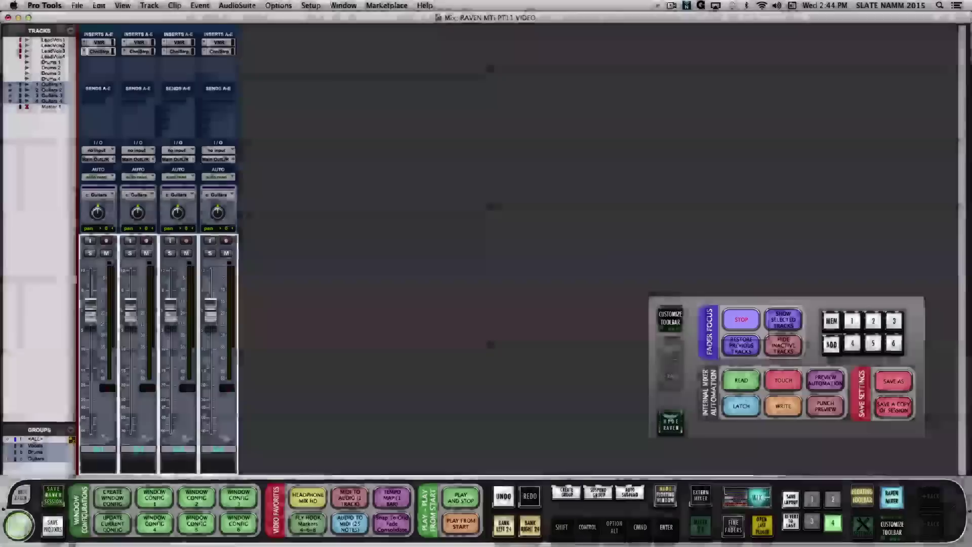
- Show all tracks in the Mix window, and recall window configuration 1
{"action": "left_click", "coordinate": [32, 31]}
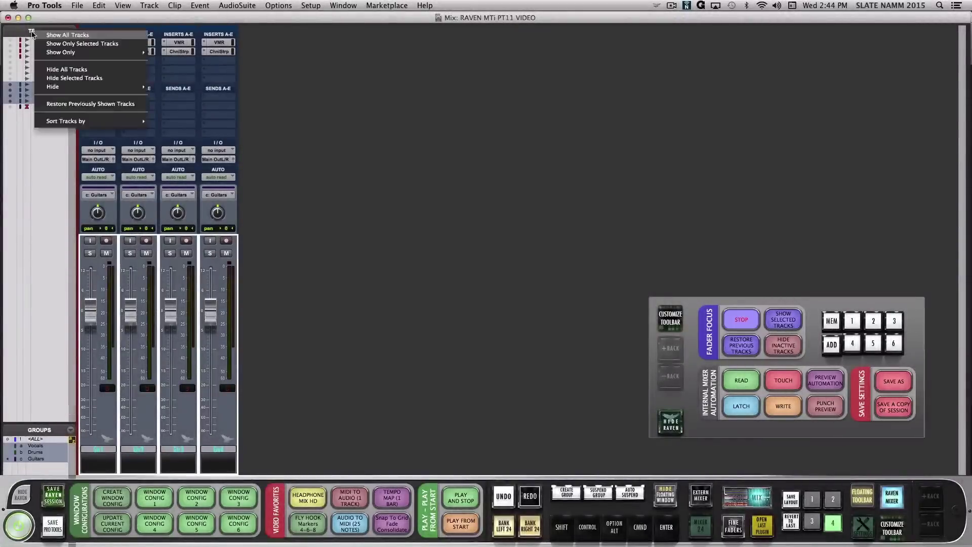
{"action": "left_click", "coordinate": [32, 35]}
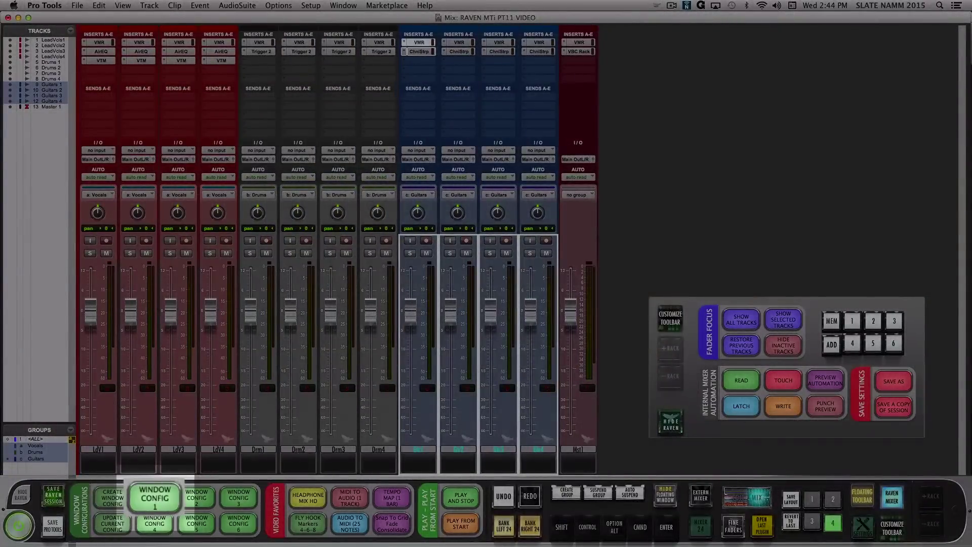
{"action": "left_click", "coordinate": [154, 497]}
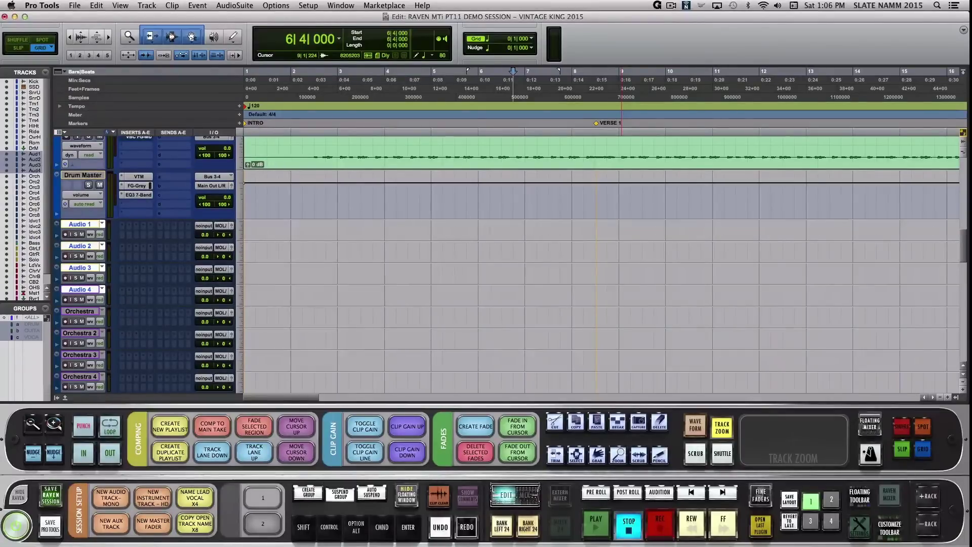
- Start a batch command on empty slot 1 with the key actions NAME, spacebar, 1 and command + cursor right
{"action": "left_click", "coordinate": [262, 498]}
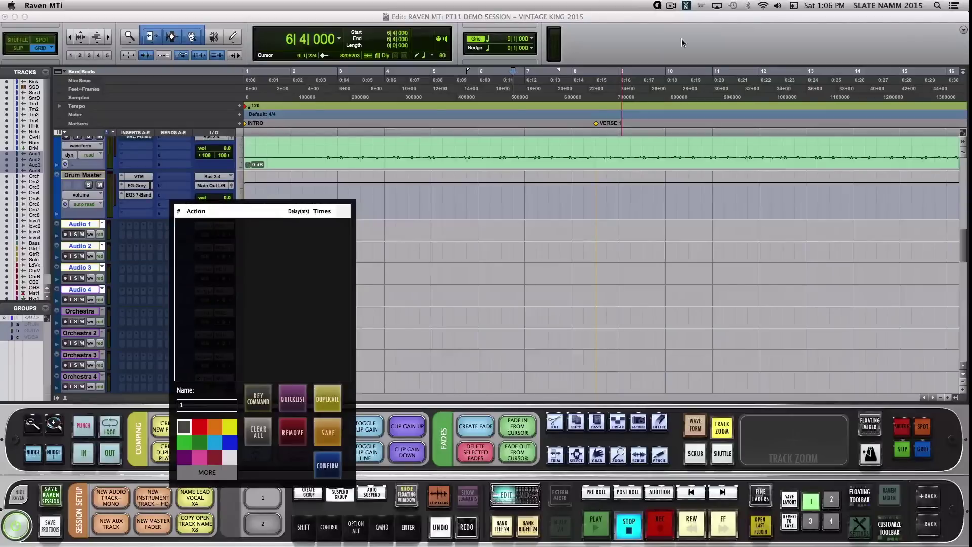
{"action": "left_click", "coordinate": [255, 402]}
{"action": "type", "text": "NAME"}
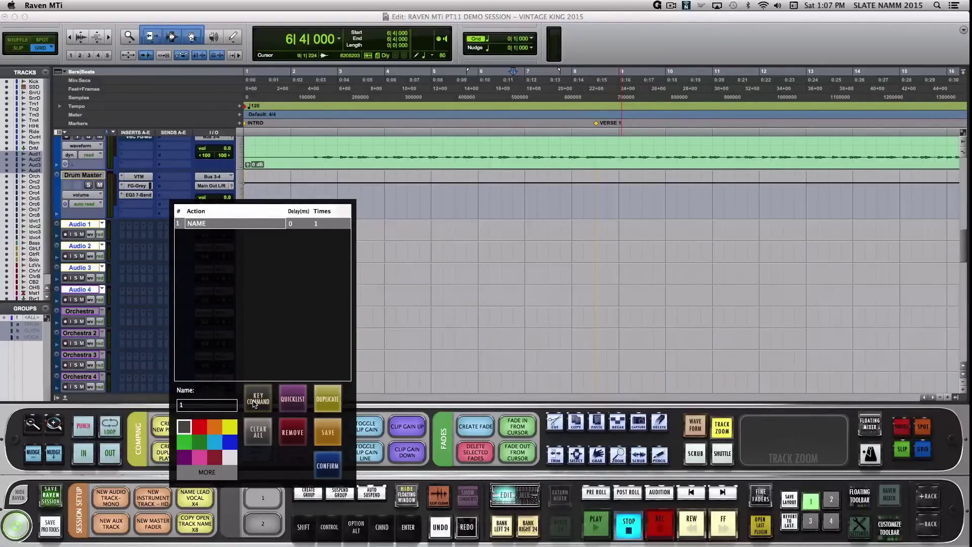
{"action": "left_click", "coordinate": [258, 402]}
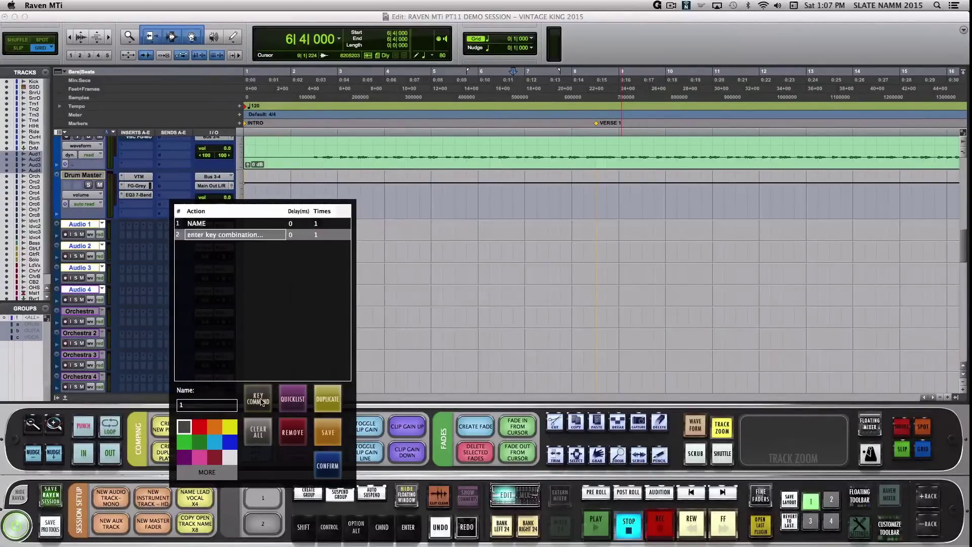
{"action": "key", "text": "space"}
{"action": "left_click", "coordinate": [261, 401]}
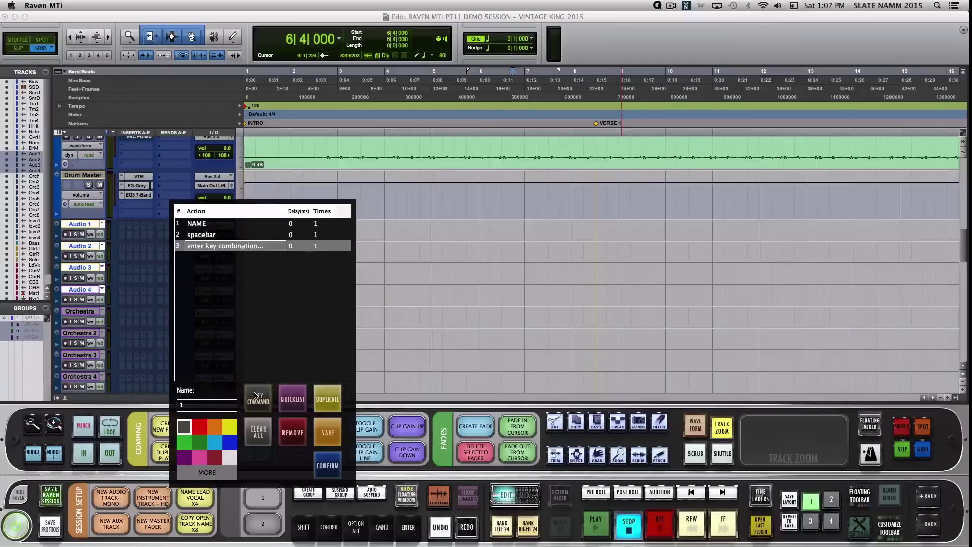
{"action": "key", "text": "1"}
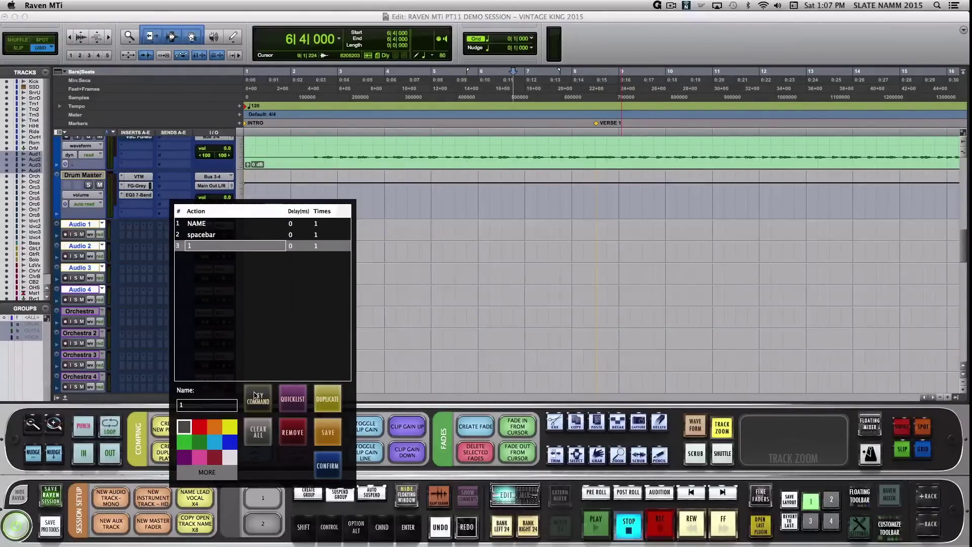
{"action": "left_click", "coordinate": [259, 398]}
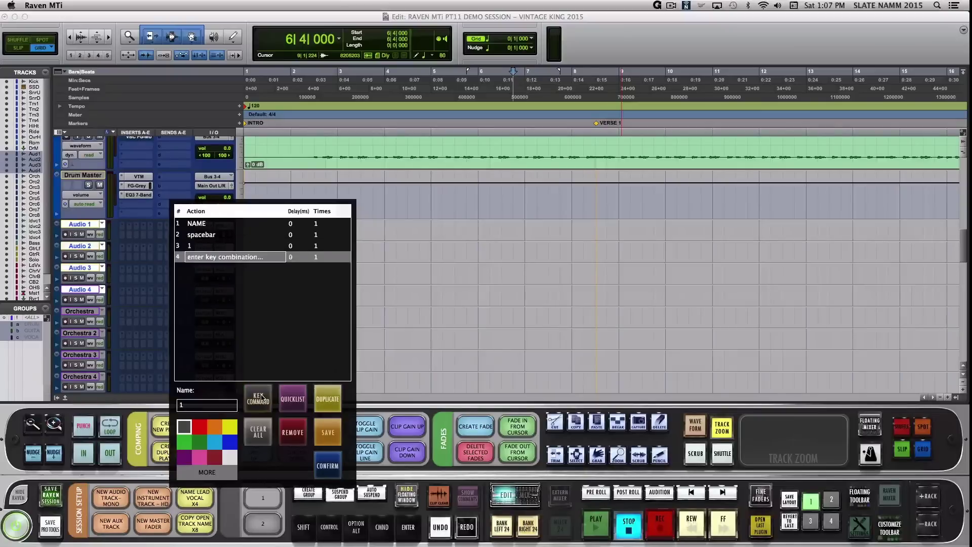
{"action": "key", "text": "super+Right"}
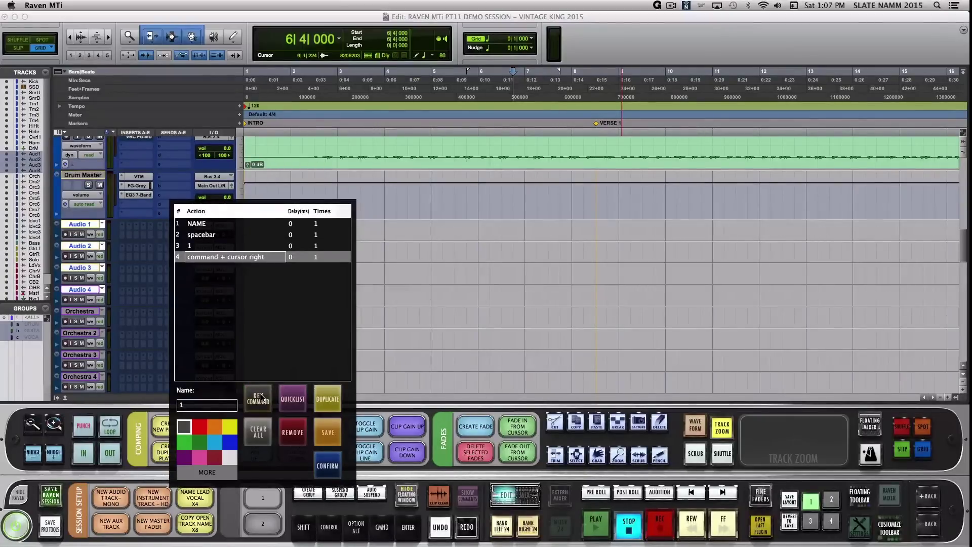
- Append the second track's key actions to the batch: NAME, spacebar, 2 and command + cursor right
{"action": "left_click", "coordinate": [259, 399]}
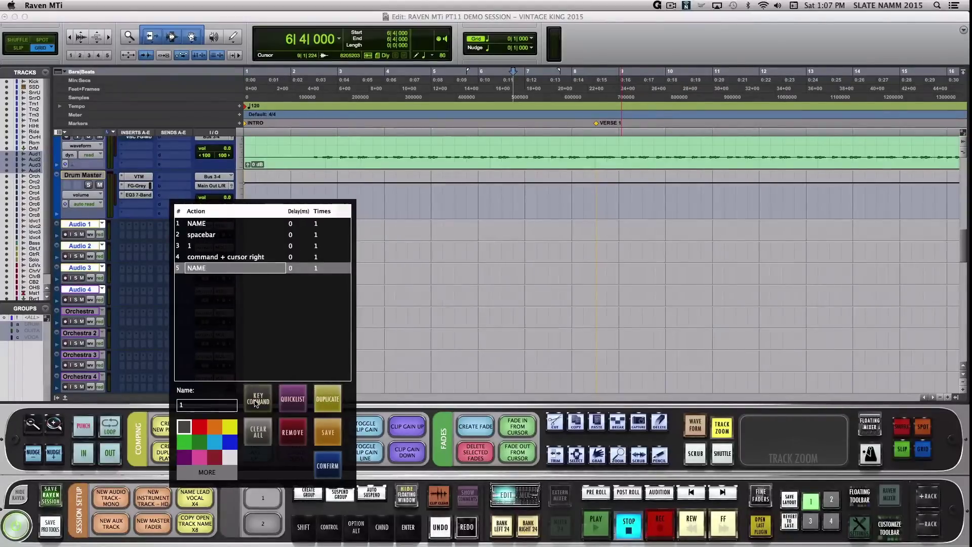
{"action": "left_click", "coordinate": [256, 401]}
{"action": "key", "text": "space"}
{"action": "left_click", "coordinate": [259, 400]}
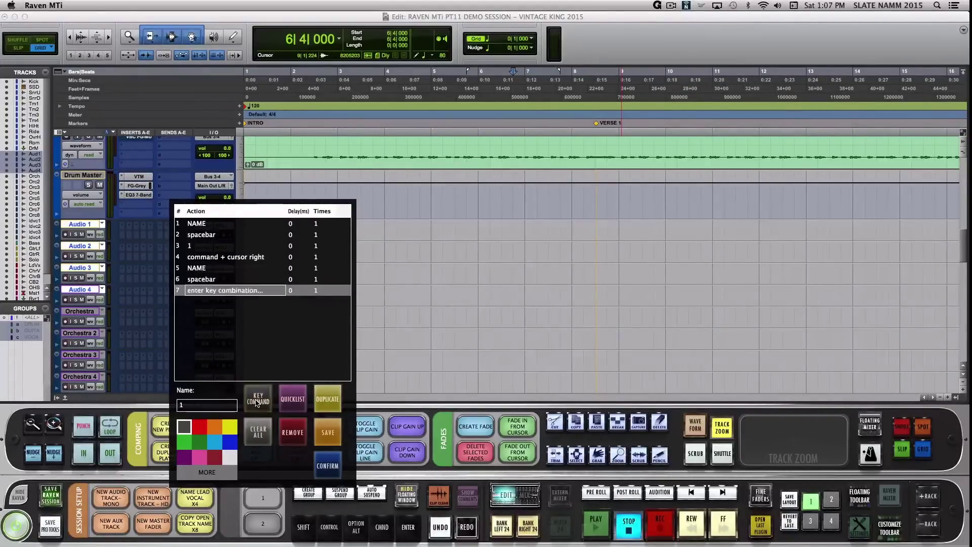
{"action": "key", "text": "2"}
{"action": "left_click", "coordinate": [257, 402]}
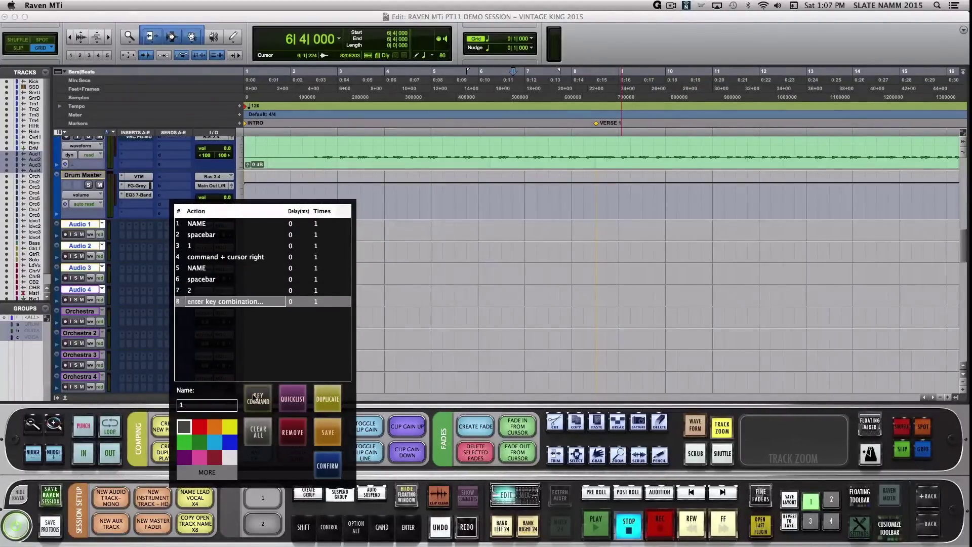
{"action": "key", "text": "super+Right"}
- Append the third track's key actions to the batch: NAME, spacebar, 3 and command + cursor right
{"action": "left_click", "coordinate": [257, 401]}
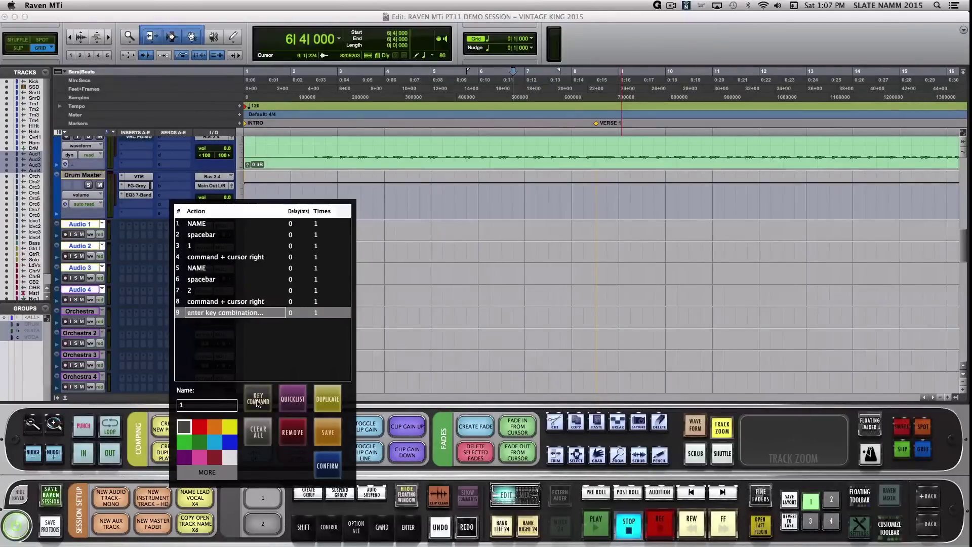
{"action": "type", "text": "NAME"}
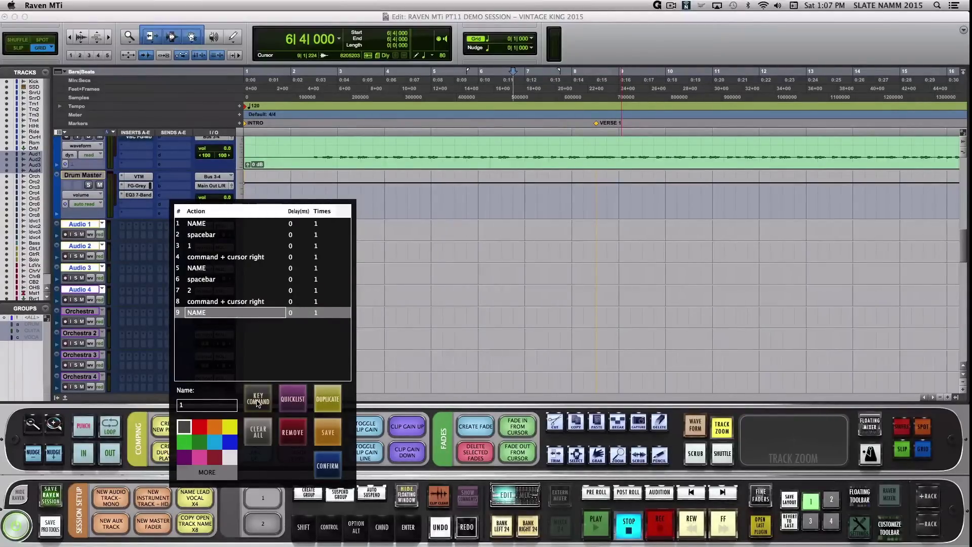
{"action": "left_click", "coordinate": [257, 401]}
{"action": "key", "text": "space"}
{"action": "left_click", "coordinate": [255, 397]}
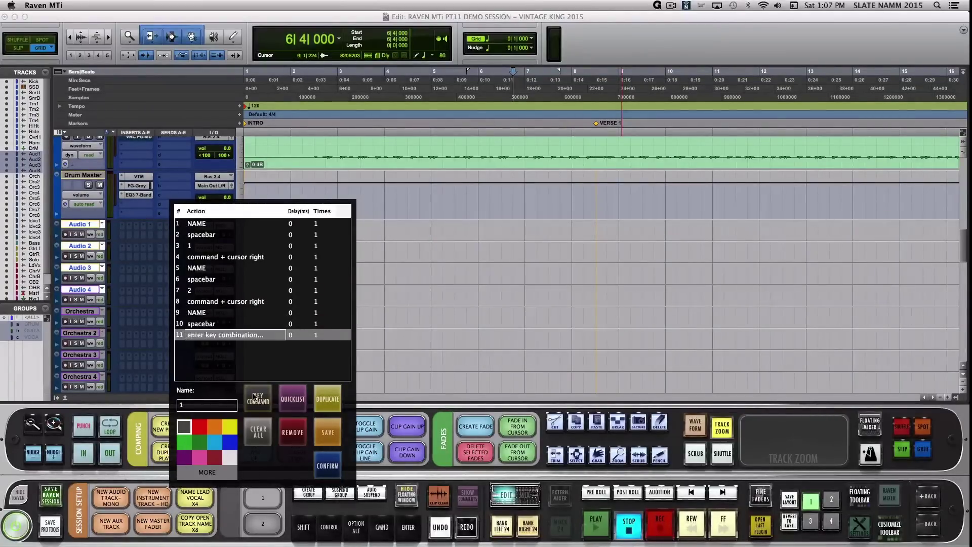
{"action": "key", "text": "3"}
{"action": "left_click", "coordinate": [254, 397]}
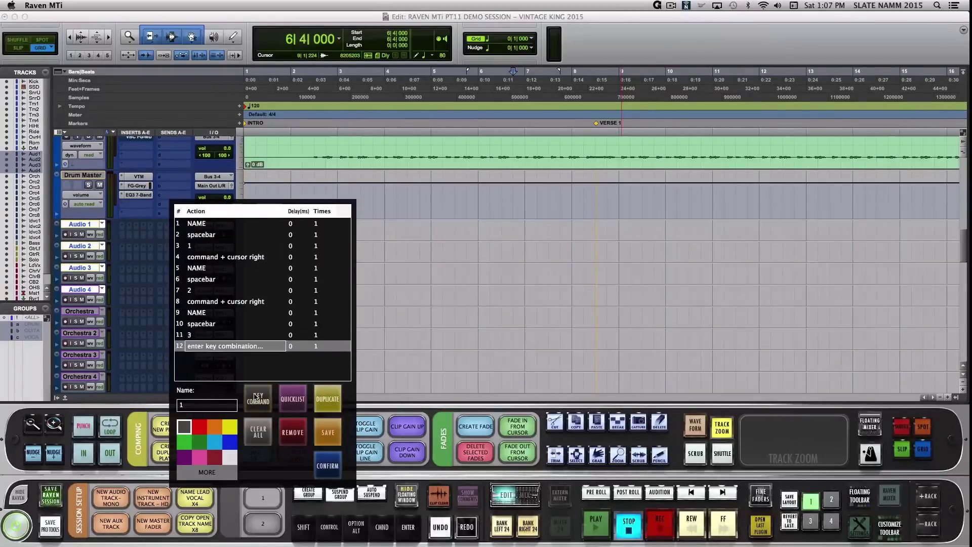
{"action": "key", "text": "super+Right"}
- Append the fourth track's key actions to the batch: NAME, spacebar, 4 and a closing return
{"action": "left_click", "coordinate": [258, 397]}
{"action": "type", "text": "NAME"}
{"action": "left_click", "coordinate": [259, 396]}
{"action": "key", "text": "space"}
{"action": "left_click", "coordinate": [258, 396]}
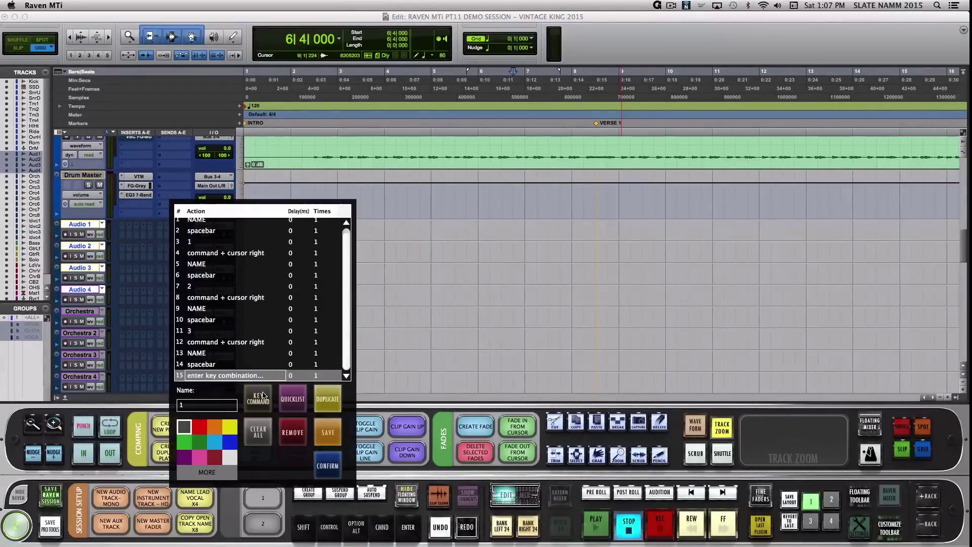
{"action": "key", "text": "4"}
{"action": "left_click", "coordinate": [255, 398]}
{"action": "key", "text": "Return"}
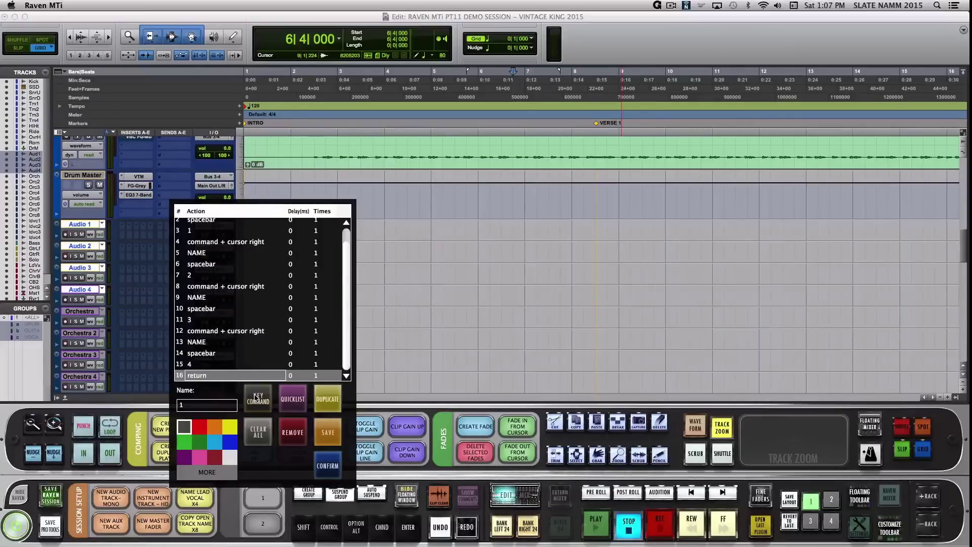
- Name the batch command NAME 1-4, give it a yellow colour and confirm it
{"action": "left_click", "coordinate": [204, 400]}
{"action": "type", "text": "NAM"}
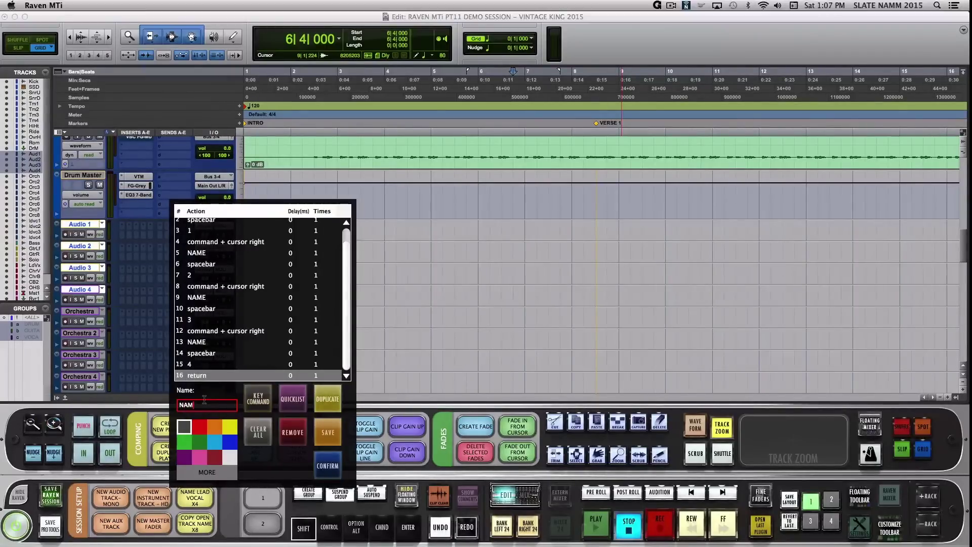
{"action": "type", "text": "E 1-4"}
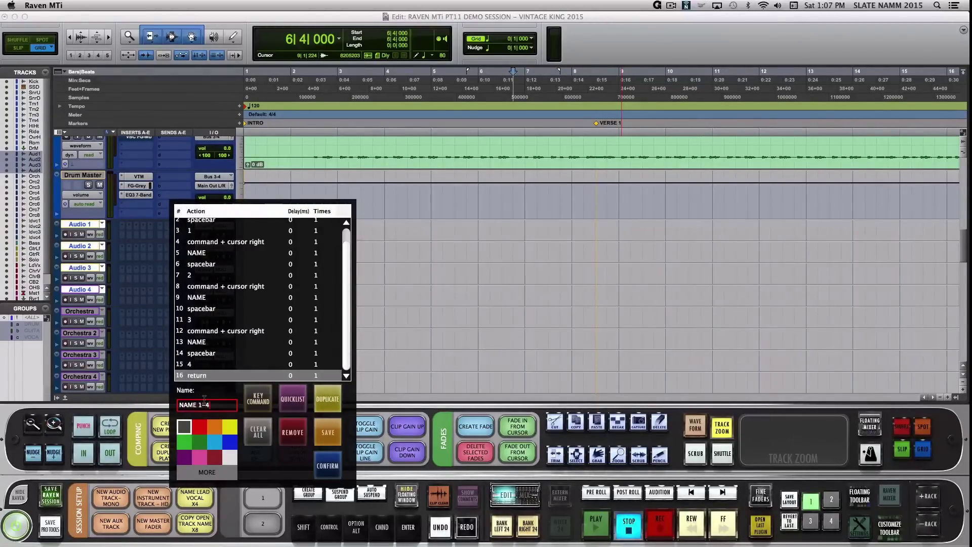
{"action": "key", "text": "Return"}
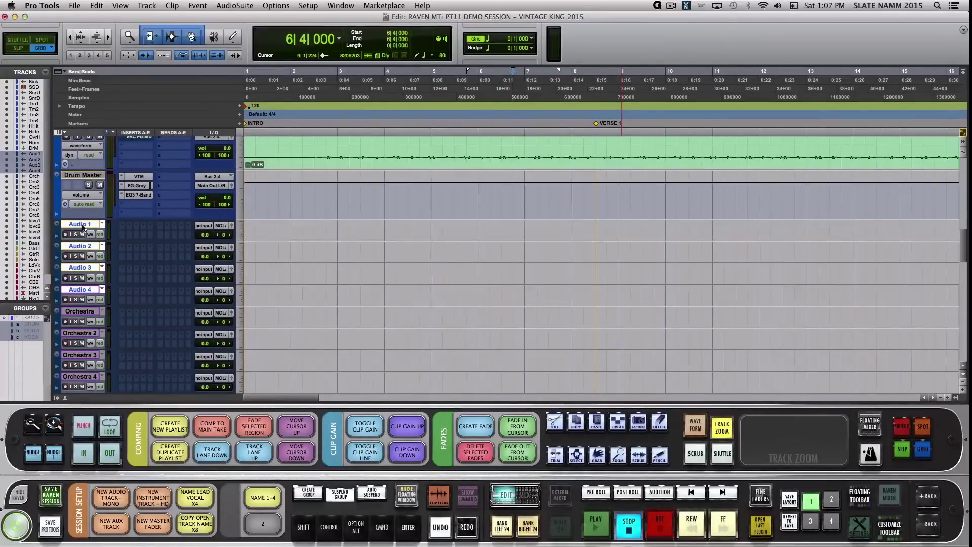
- Rename tracks Audio 1 to Audio 4 by running the NAME 1-4 batch command from Audio 1's name dialog
{"action": "double_click", "coordinate": [83, 225]}
{"action": "left_click", "coordinate": [263, 498]}
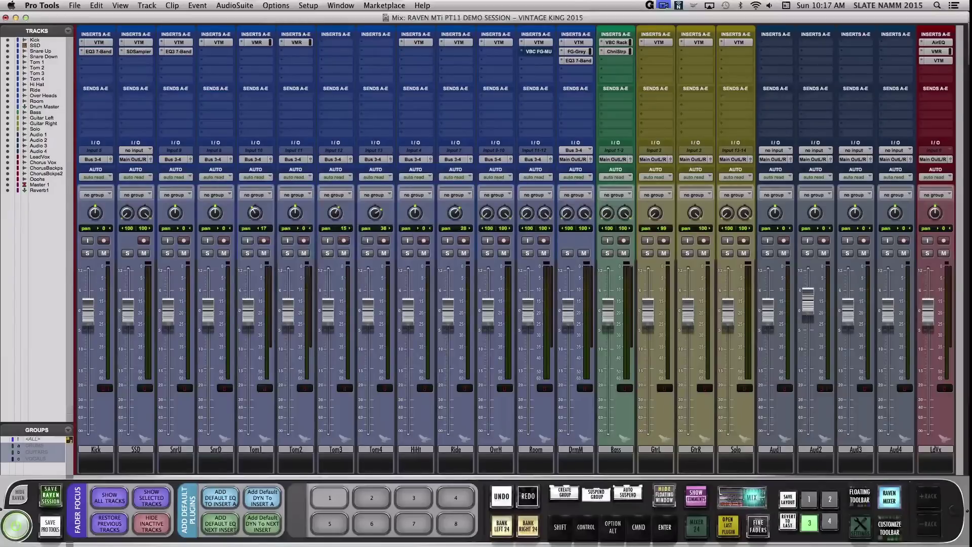
- Add the script BRING MIX WINDOW TO FRONT as the first action of a new batch command on slot 1
{"action": "left_click", "coordinate": [359, 398]}
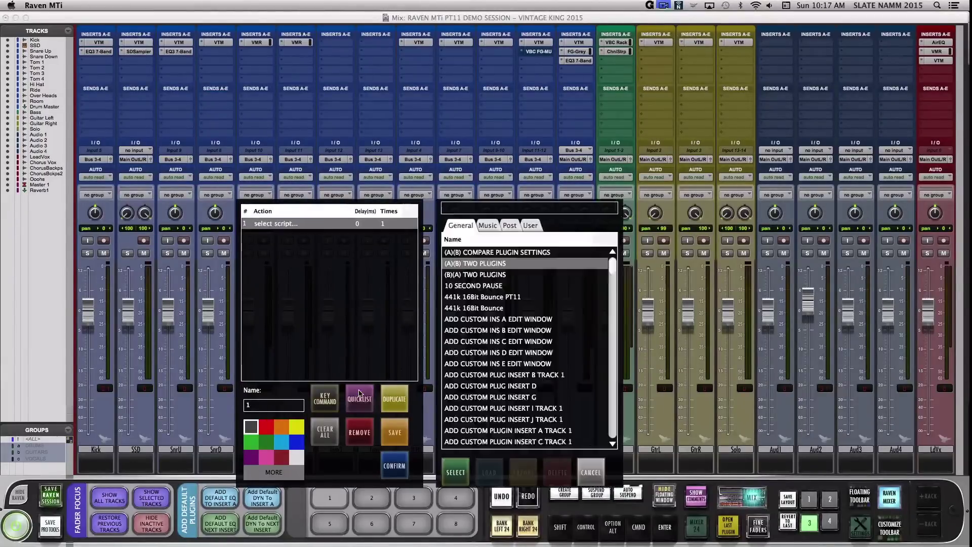
{"action": "left_click", "coordinate": [478, 208]}
{"action": "type", "text": "bri"}
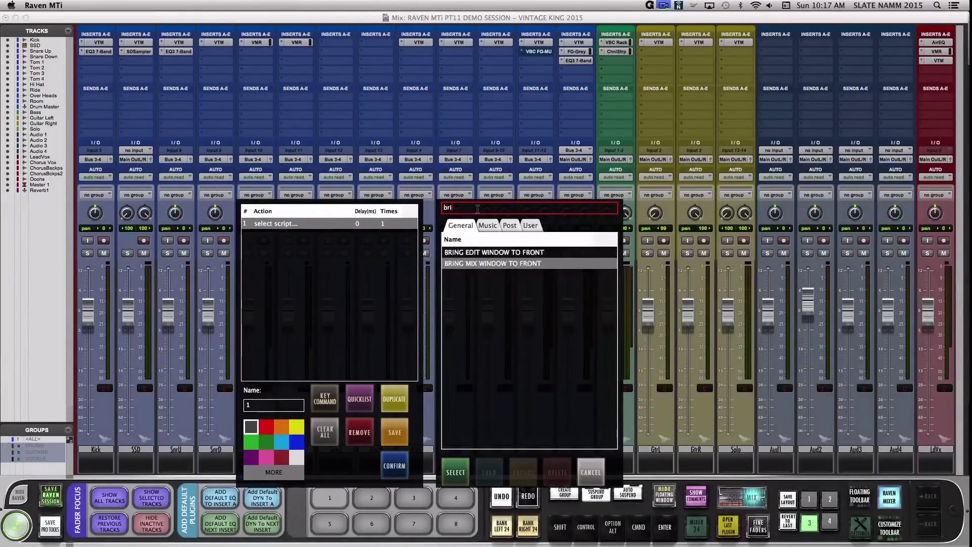
{"action": "type", "text": "ng"}
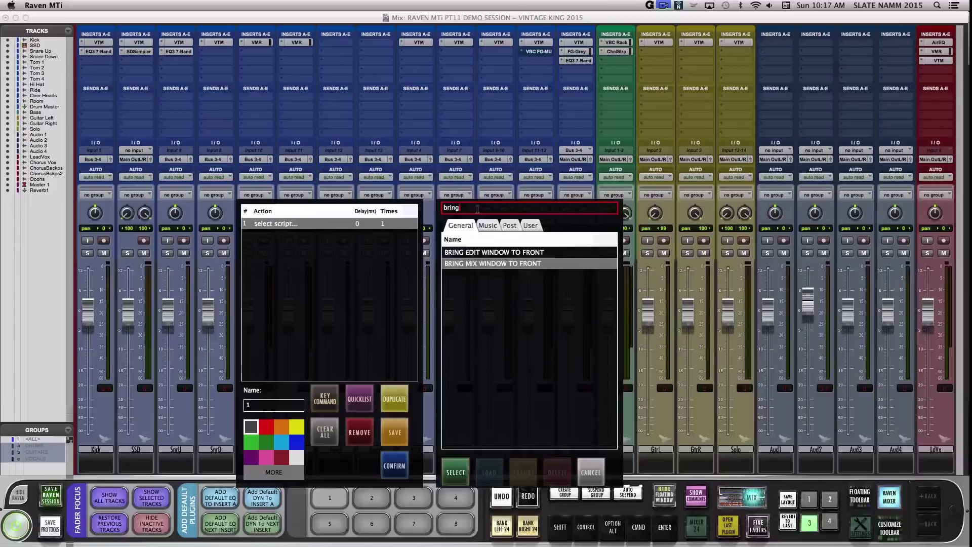
{"action": "left_click", "coordinate": [455, 472]}
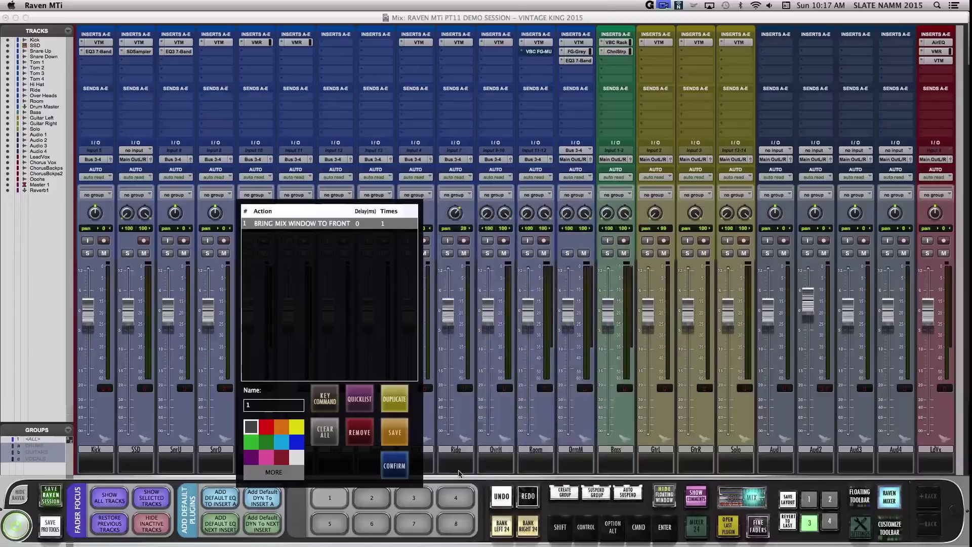
- Add the quicklist script SHOW SELECTED TRACKS (WINDOW CHECK) as the second action of the batch command
{"action": "left_click", "coordinate": [359, 398]}
{"action": "left_click", "coordinate": [468, 207]}
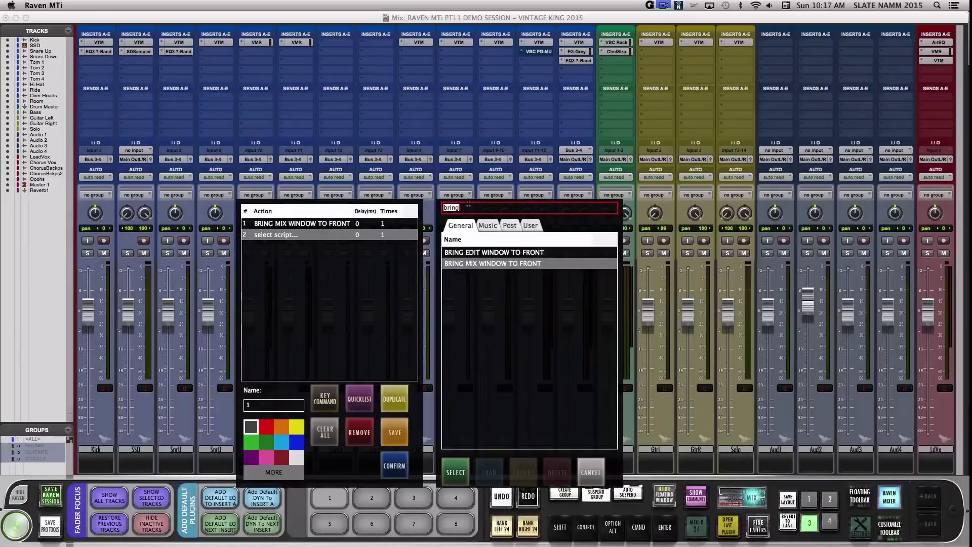
{"action": "type", "text": "show sele"}
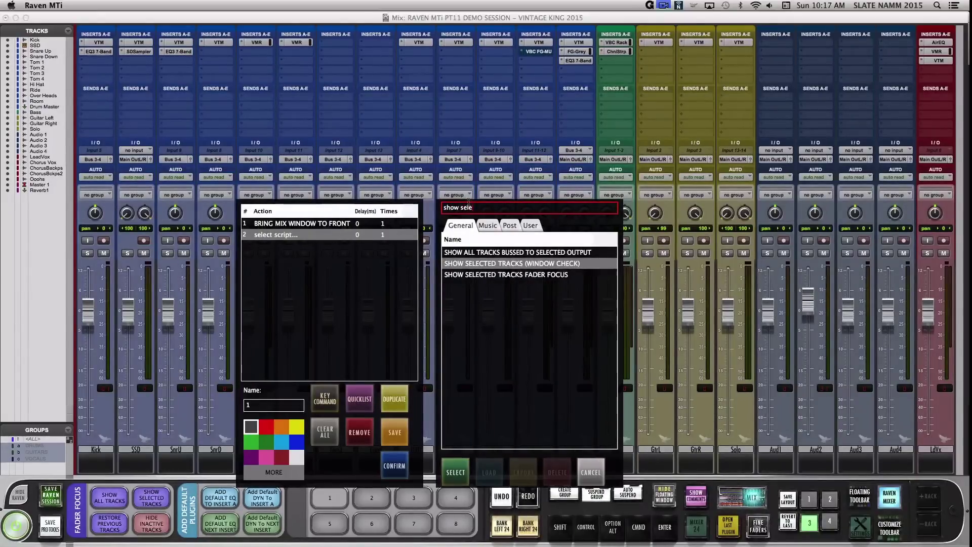
{"action": "left_click", "coordinate": [455, 472]}
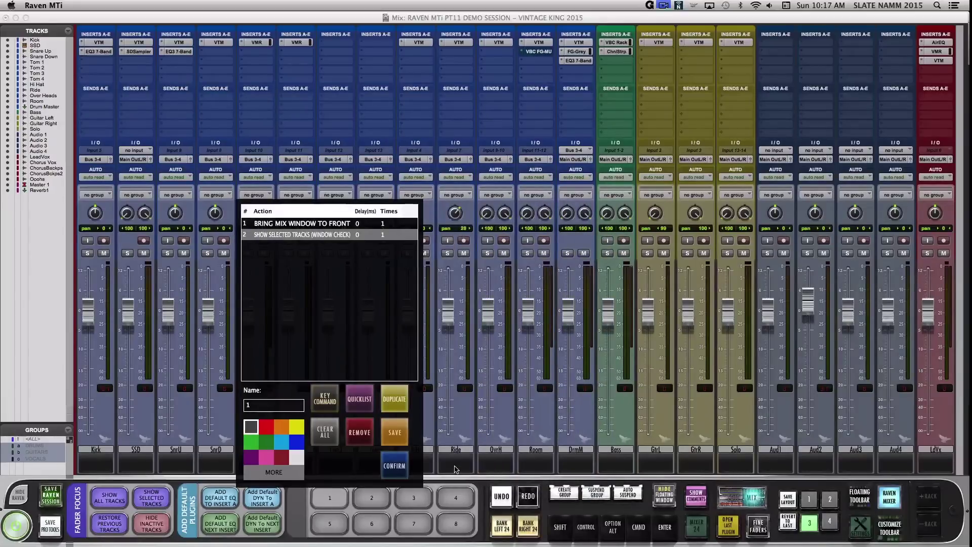
- Append the quicklist script ADD FAVORITE PLUGIN 1 ON INSERT A as the batch's third action
{"action": "left_click", "coordinate": [360, 399]}
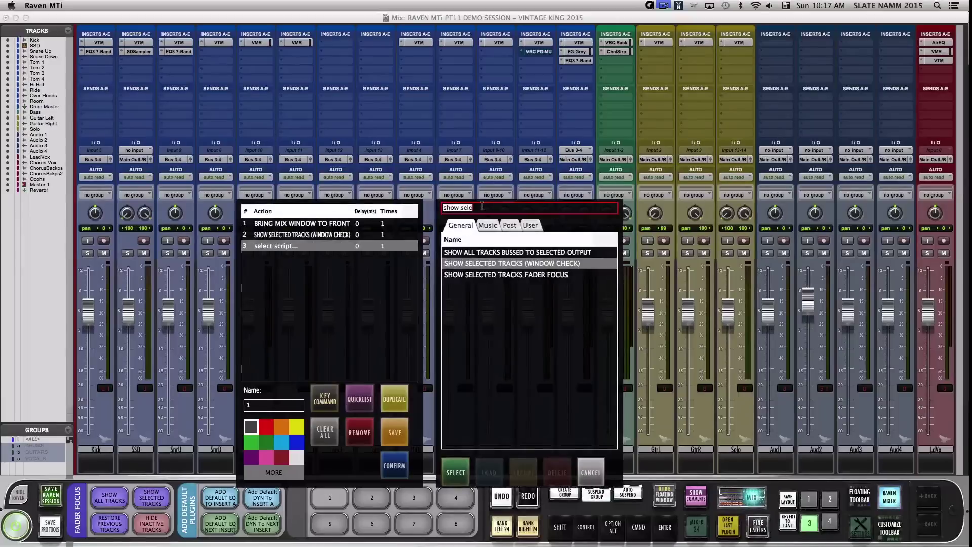
{"action": "type", "text": "add fav"}
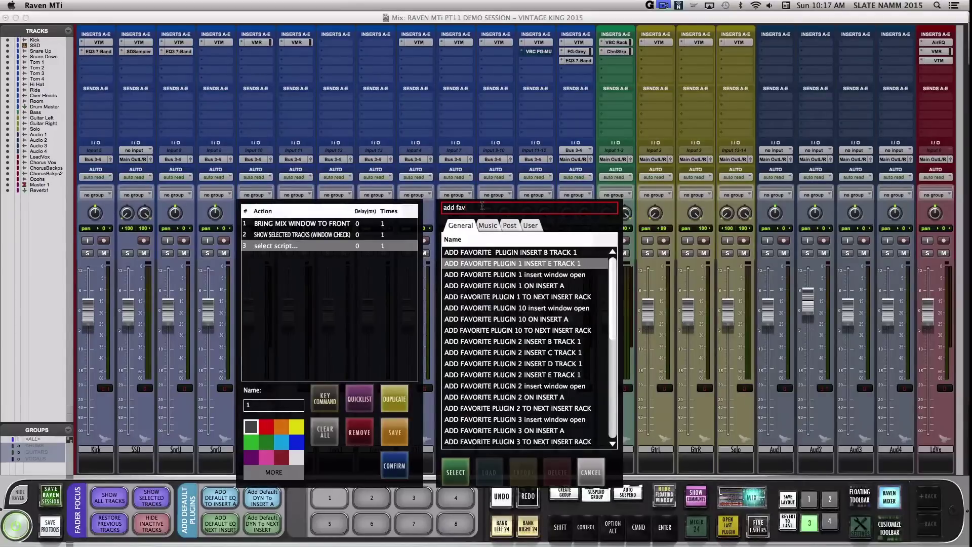
{"action": "left_click", "coordinate": [557, 286]}
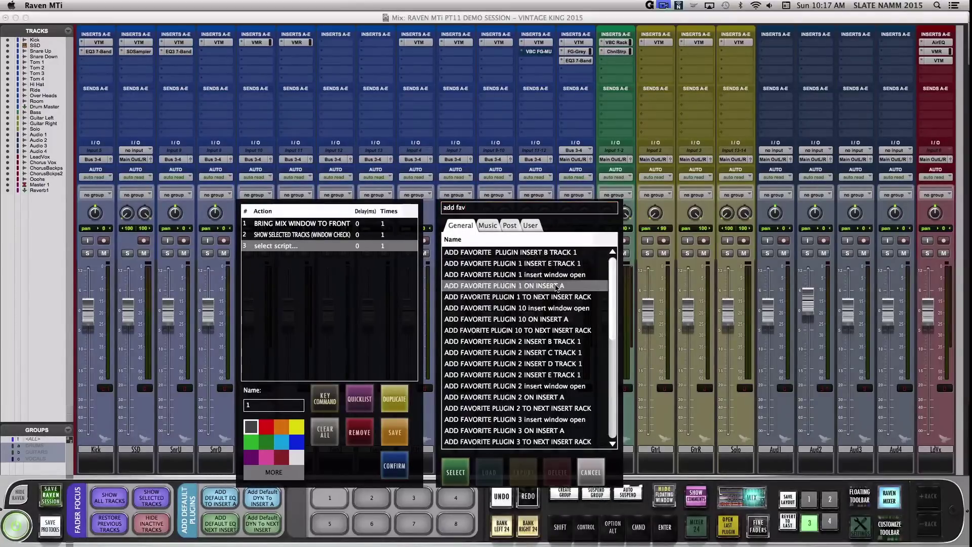
{"action": "left_click", "coordinate": [452, 469]}
- Append the scripts ADD FAVORITE PLUGIN 2 TO NEXT INSERT RACK and ADD FAVORITE PLUGIN 3 TO NEXT INSERT RACK to the batch
{"action": "left_click", "coordinate": [360, 393]}
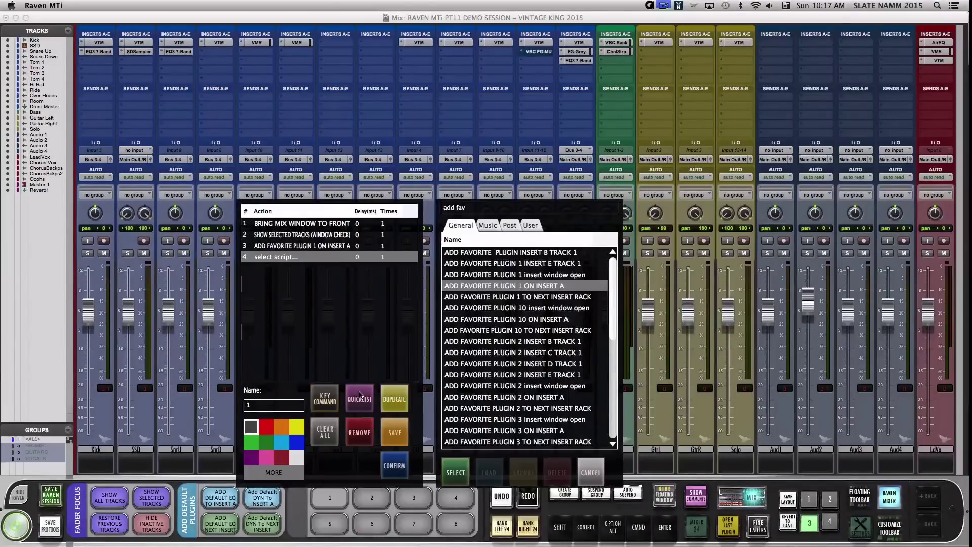
{"action": "left_click", "coordinate": [559, 408]}
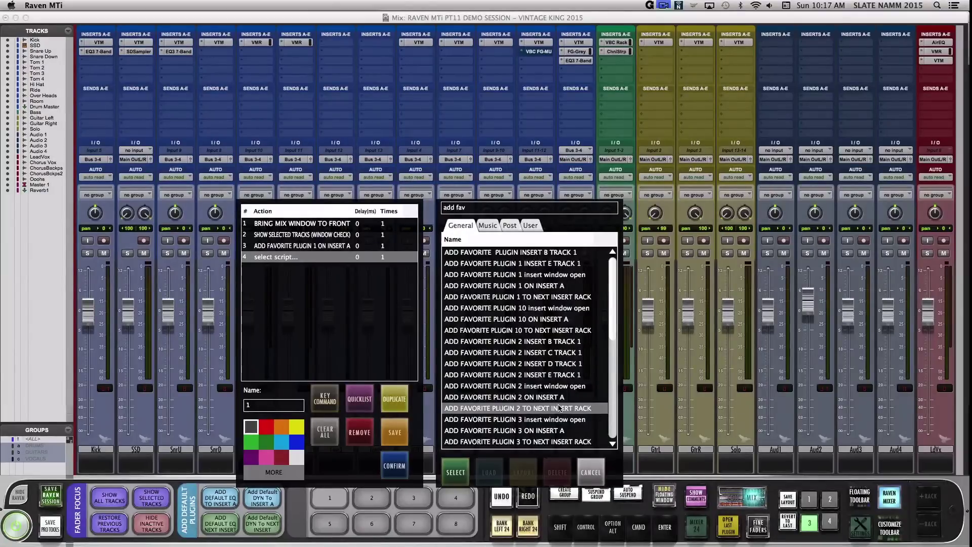
{"action": "left_click", "coordinate": [455, 471]}
{"action": "left_click", "coordinate": [357, 400]}
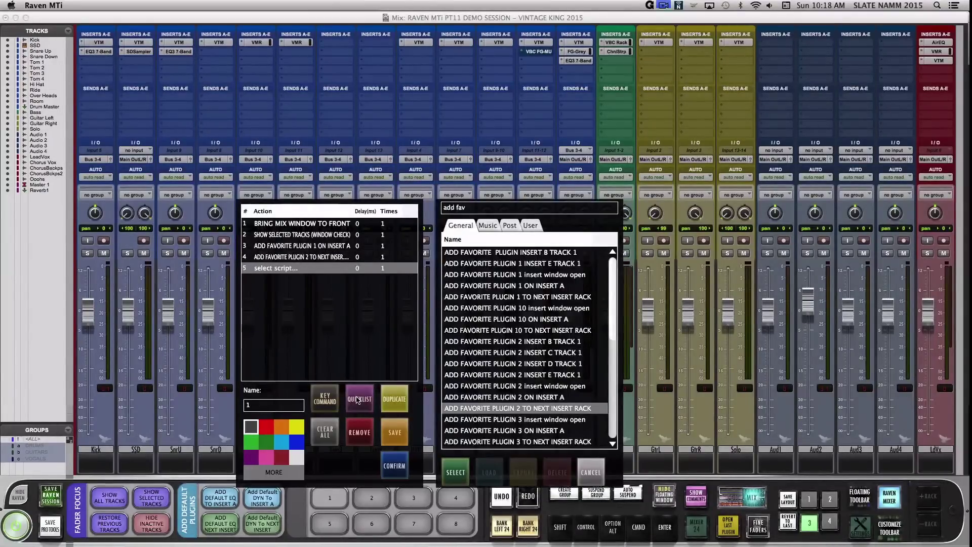
{"action": "left_click", "coordinate": [567, 441]}
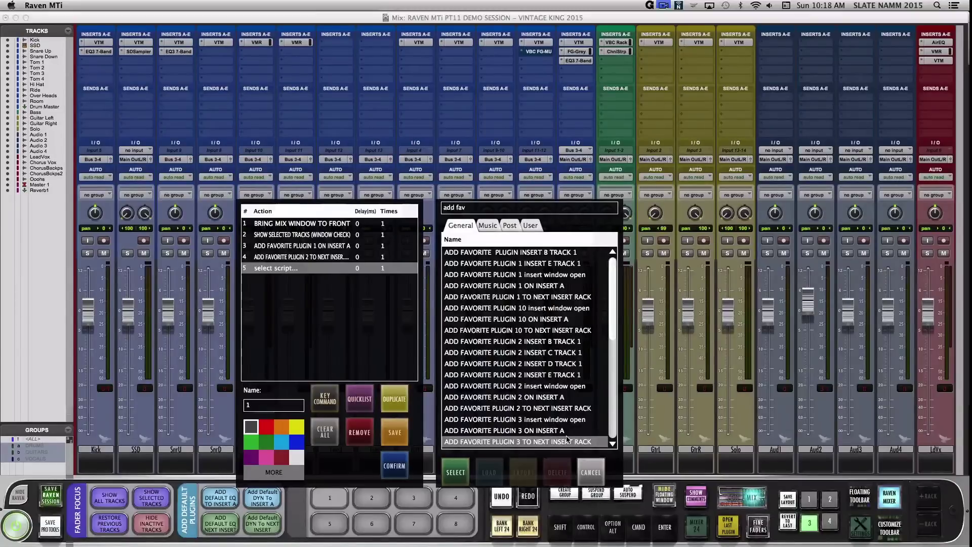
{"action": "left_click", "coordinate": [456, 472]}
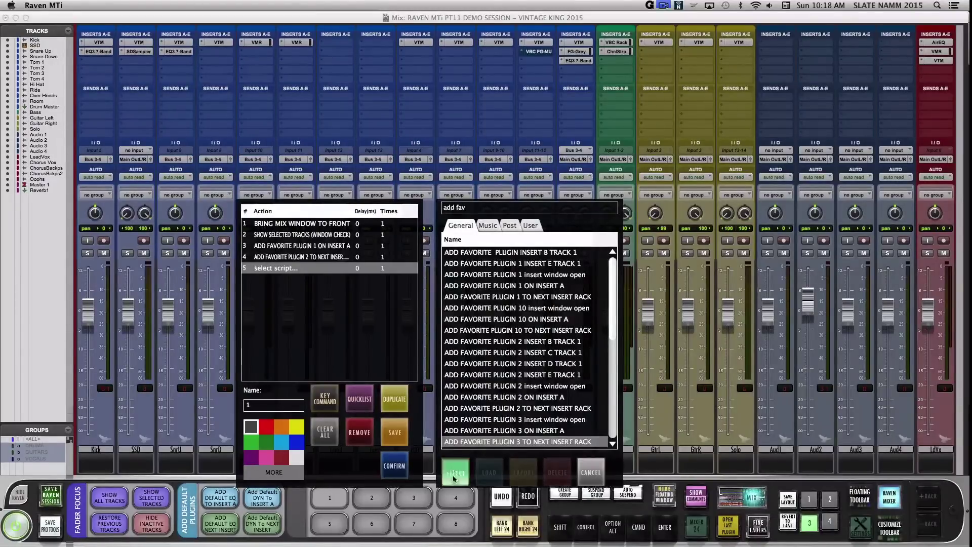
- Append the script ADD FAVORITE PLUGIN 4 TO NEXT INSERT RACK and set its delay to 1000 ms
{"action": "left_click", "coordinate": [359, 399]}
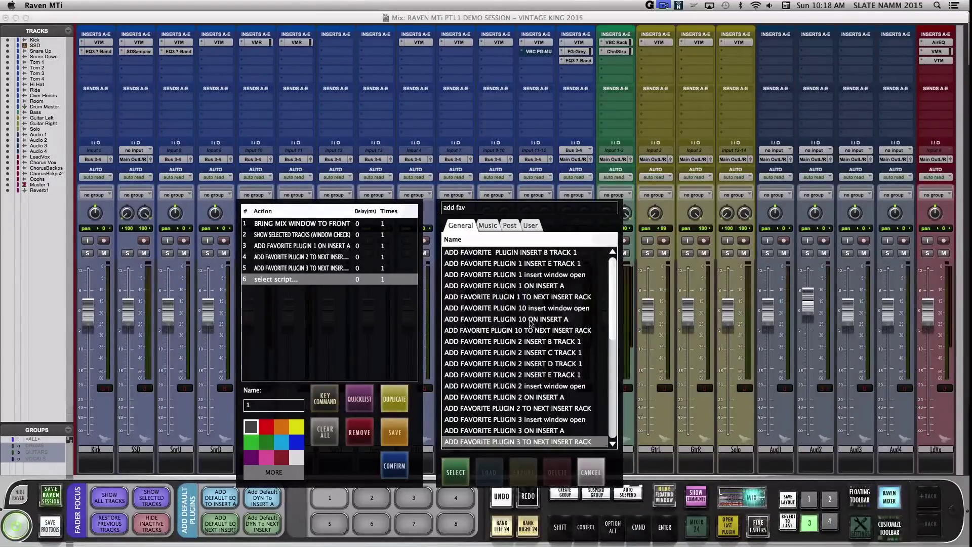
{"action": "scroll", "coordinate": [530, 329], "scroll_direction": "down", "scroll_amount": 5}
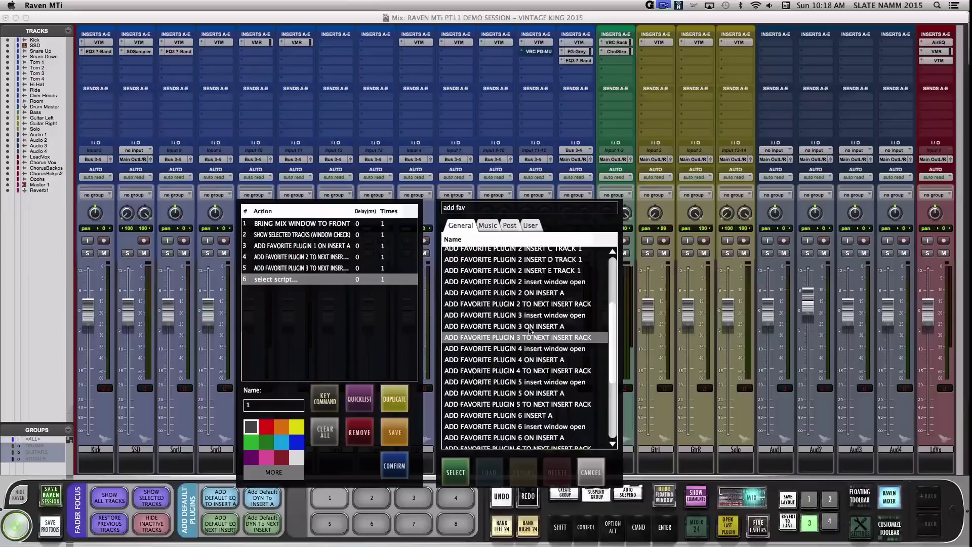
{"action": "left_click", "coordinate": [564, 371]}
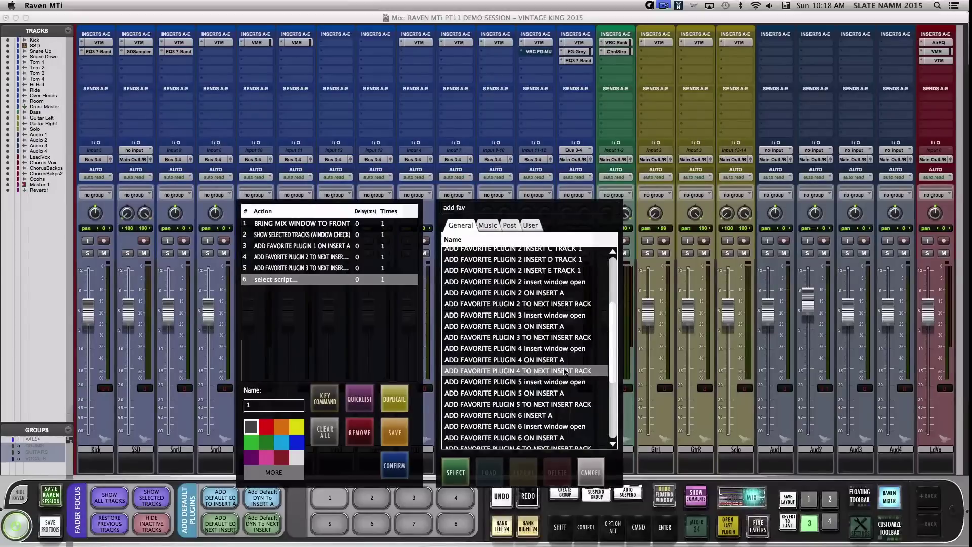
{"action": "left_click", "coordinate": [455, 471]}
{"action": "left_click", "coordinate": [360, 279]}
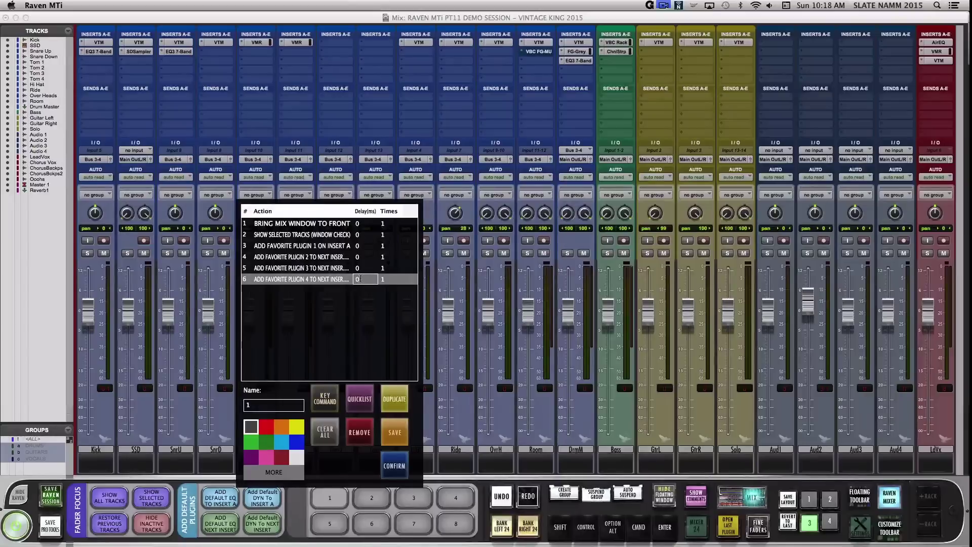
{"action": "key", "text": "BackSpace"}
{"action": "type", "text": "1000"}
- Append the key command ctrl + option + command + W as the seventh action with a 500 ms delay
{"action": "left_click", "coordinate": [322, 400]}
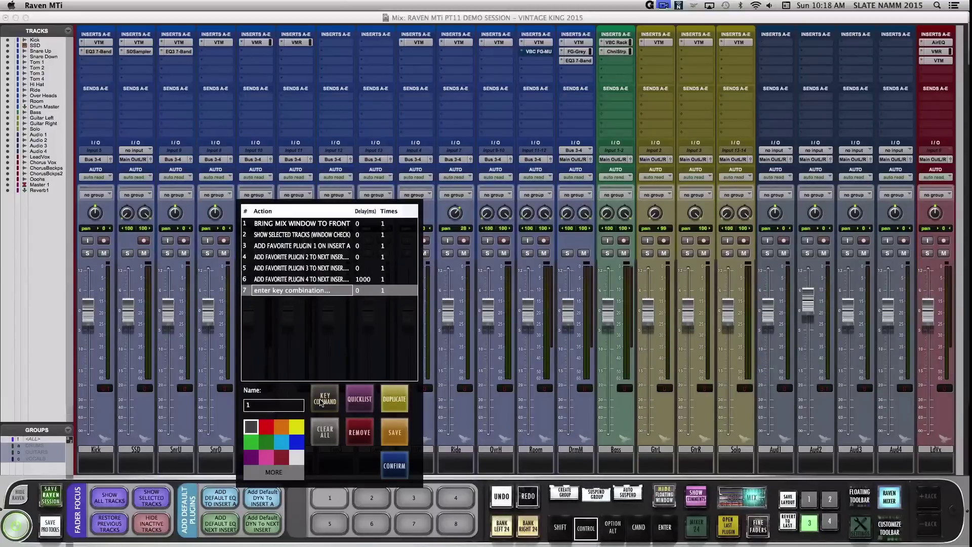
{"action": "key", "text": "ctrl+alt+super+w"}
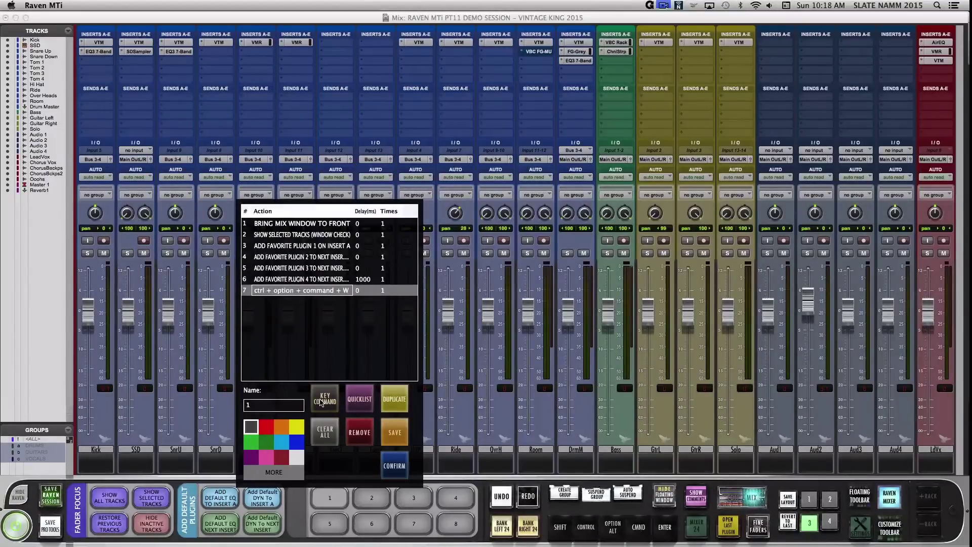
{"action": "key", "text": "Tab"}
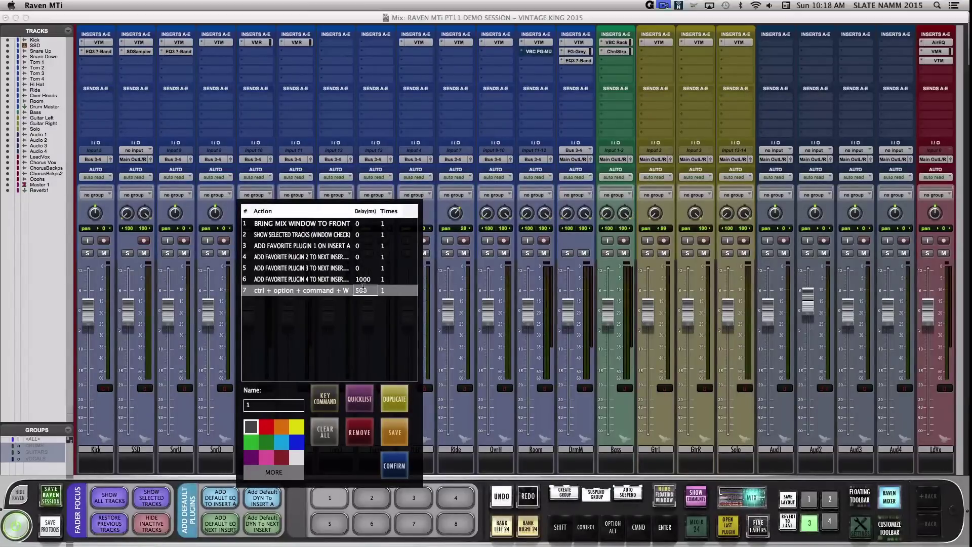
- Append the quicklist script RESTORE PREVIOUS TRACKS (WINDOW CHECK) as the batch's eighth action
{"action": "left_click", "coordinate": [359, 393]}
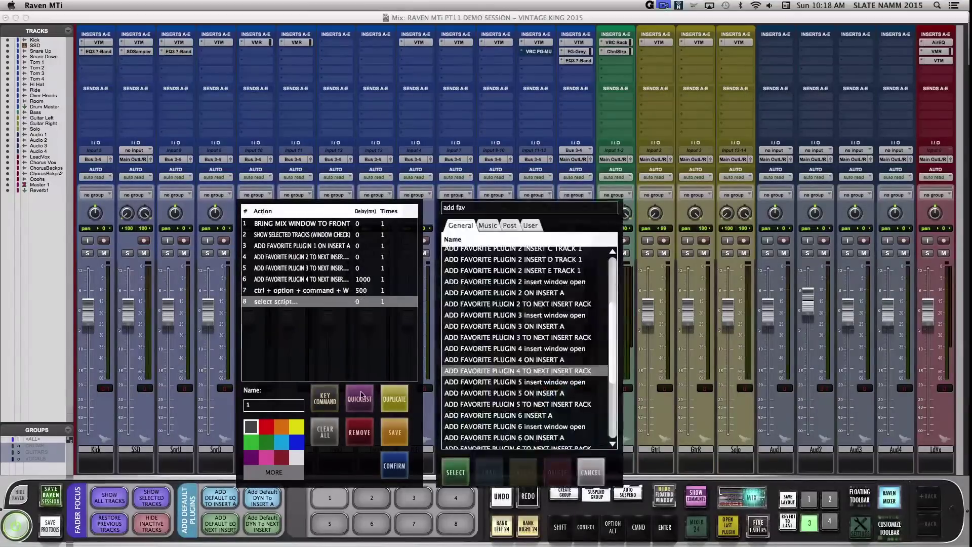
{"action": "left_click", "coordinate": [479, 210]}
{"action": "type", "text": "rest"}
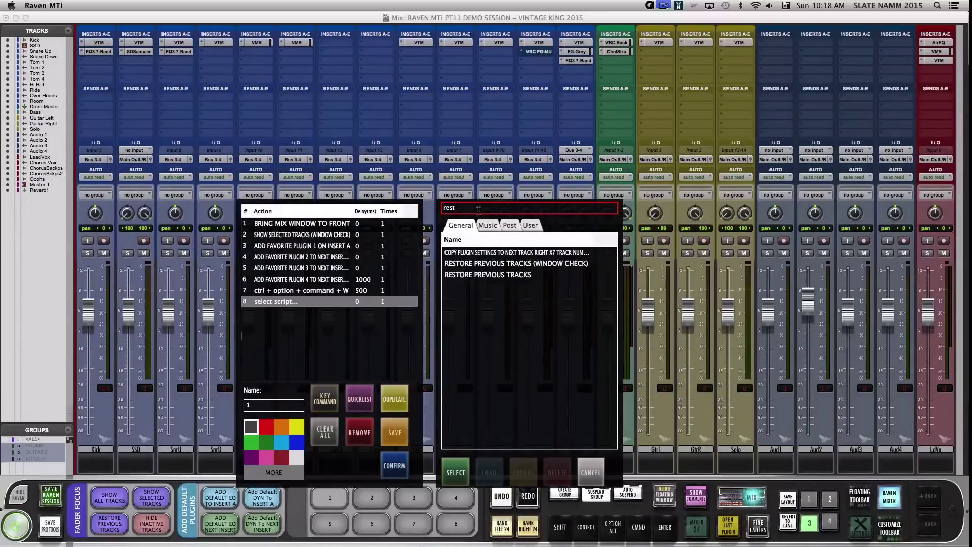
{"action": "left_click", "coordinate": [550, 264]}
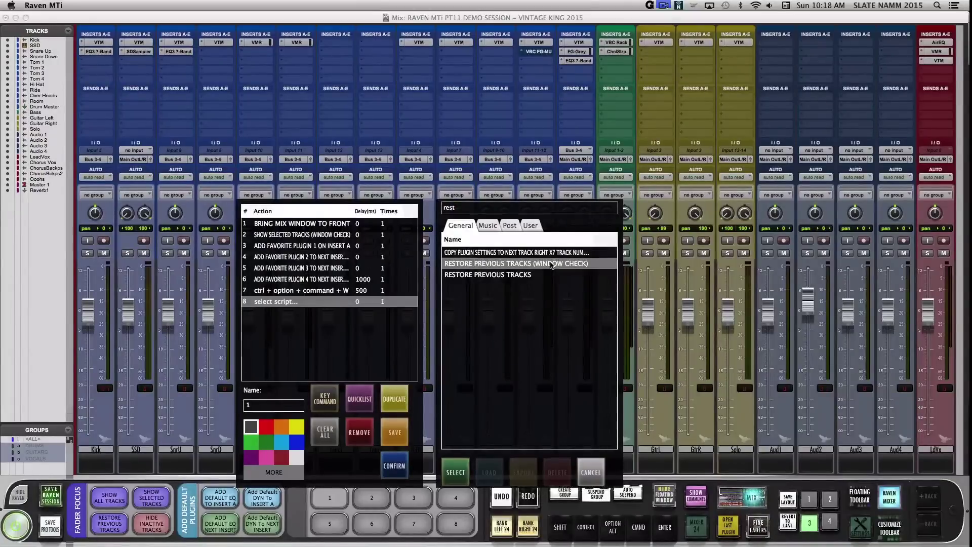
{"action": "left_click", "coordinate": [455, 471]}
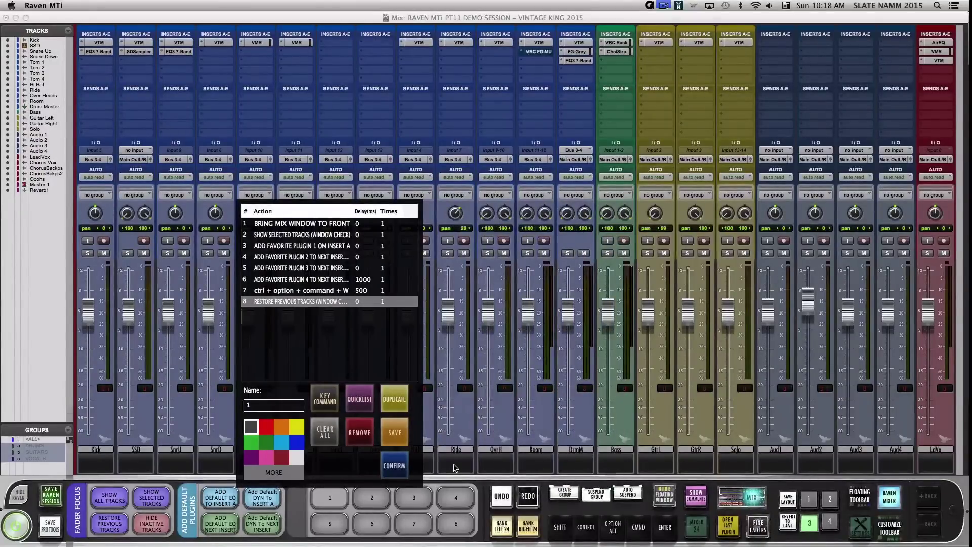
{"action": "left_click", "coordinate": [363, 405]}
{"action": "left_click", "coordinate": [478, 206]}
{"action": "type", "text": "show all"}
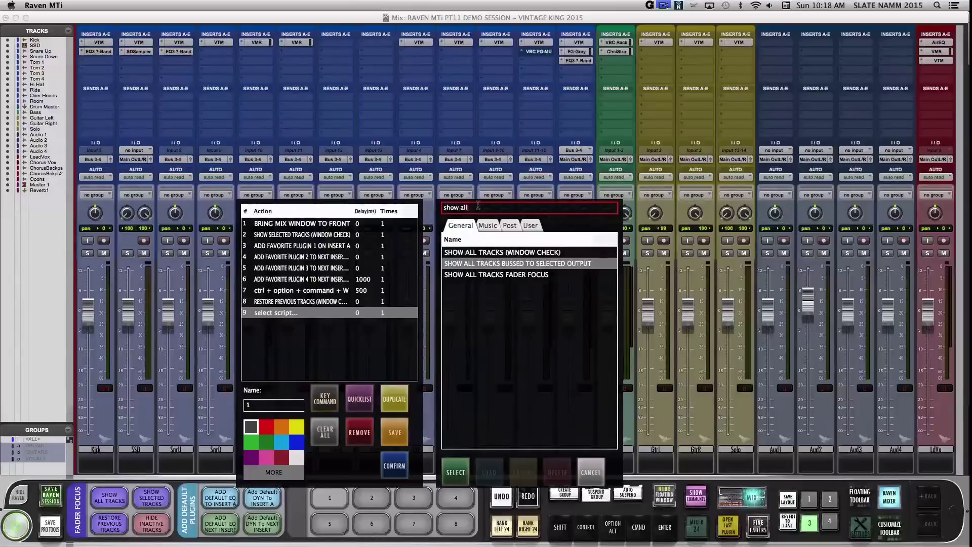
{"action": "left_click", "coordinate": [534, 252]}
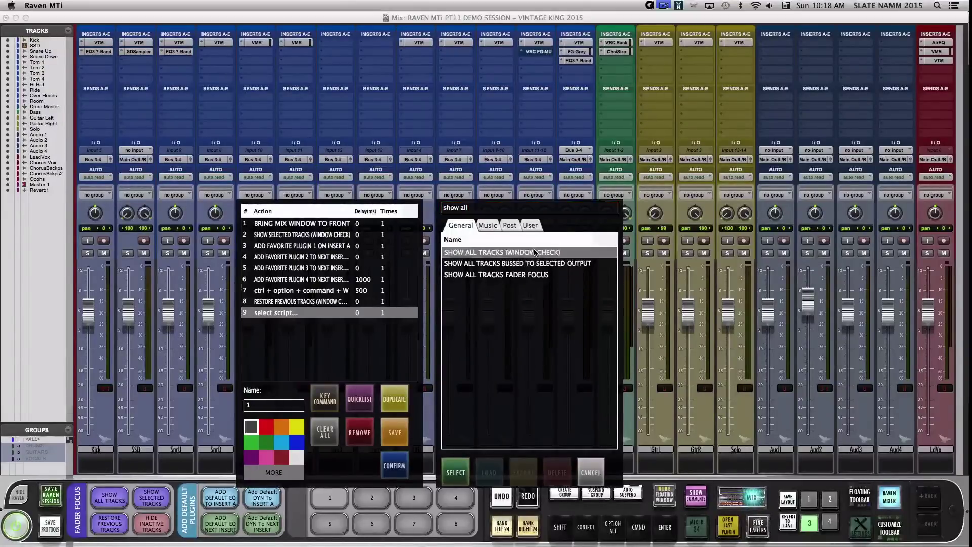
{"action": "left_click", "coordinate": [486, 206]}
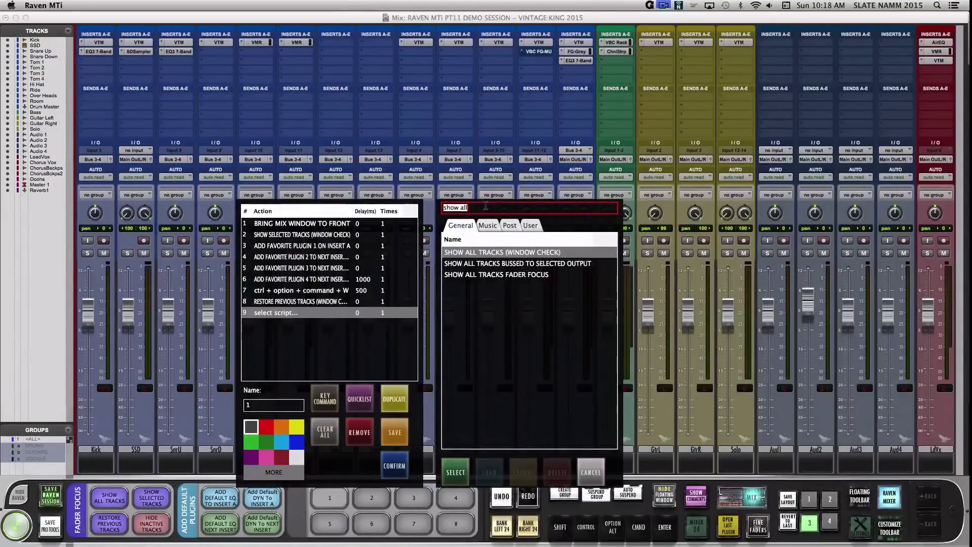
{"action": "type", "text": "hide in"}
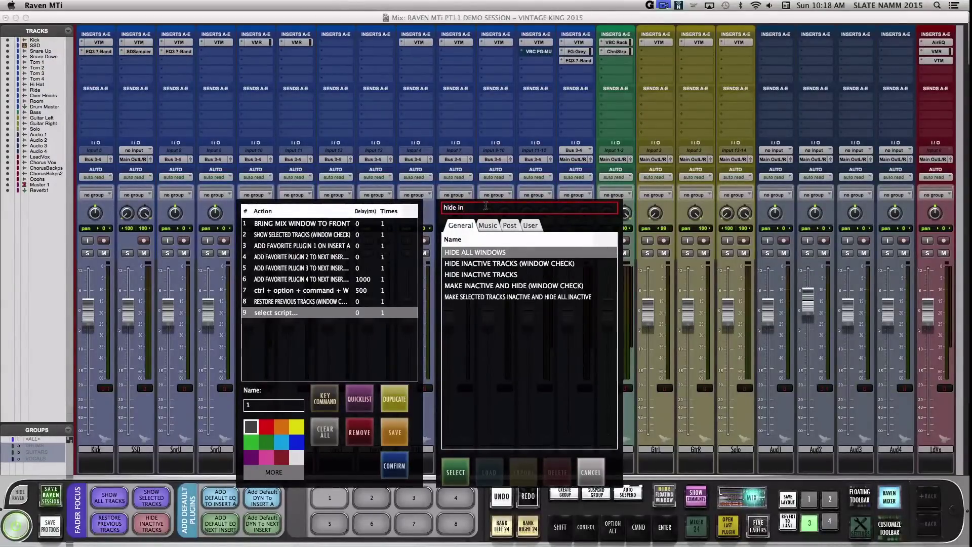
{"action": "left_click", "coordinate": [536, 264]}
- Name the batch command ADD FAV CHAIN, give it a custom golden yellow colour and confirm it
{"action": "left_click", "coordinate": [279, 404]}
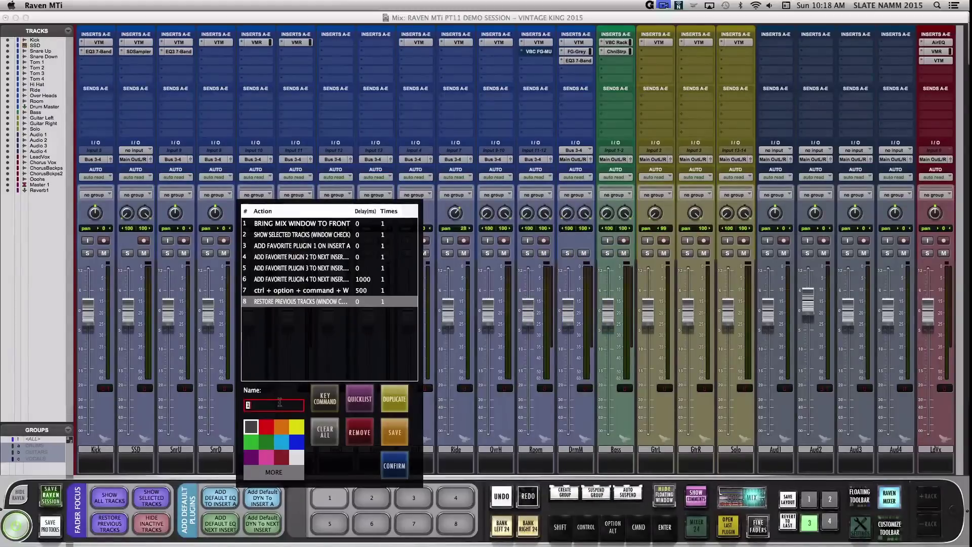
{"action": "type", "text": "ADD FAV"}
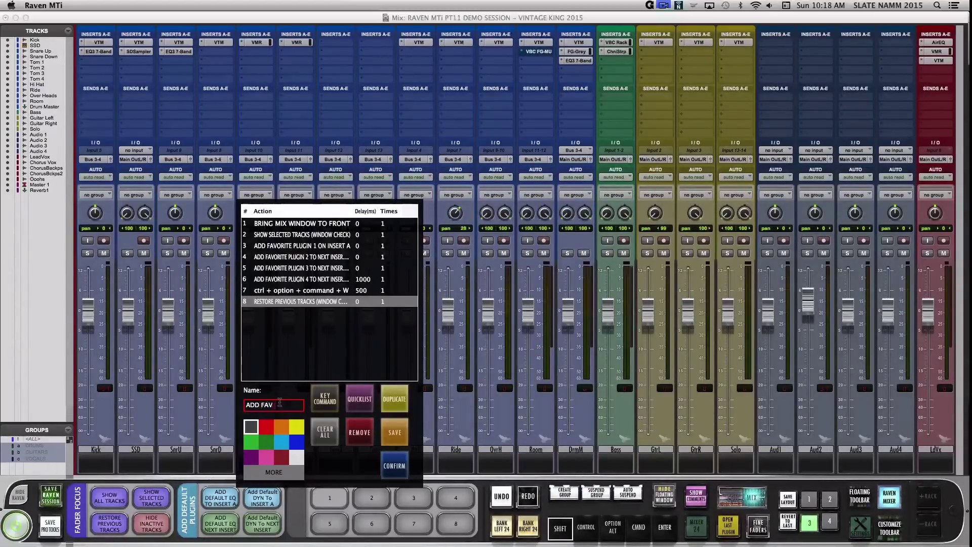
{"action": "type", "text": " CHAIN"}
{"action": "left_click", "coordinate": [278, 474]}
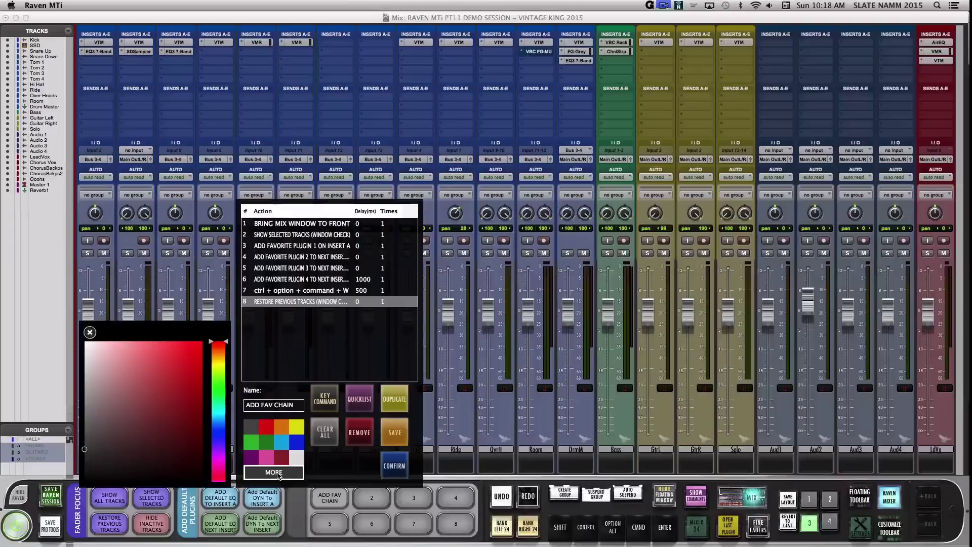
{"action": "left_click", "coordinate": [189, 366]}
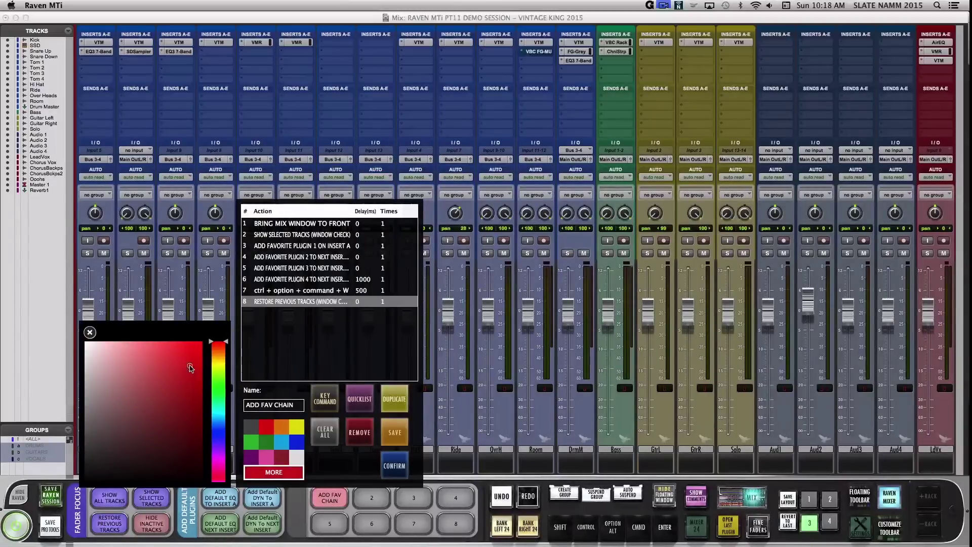
{"action": "left_click_drag", "start_coordinate": [226, 343], "coordinate": [226, 357]}
{"action": "left_click", "coordinate": [90, 332]}
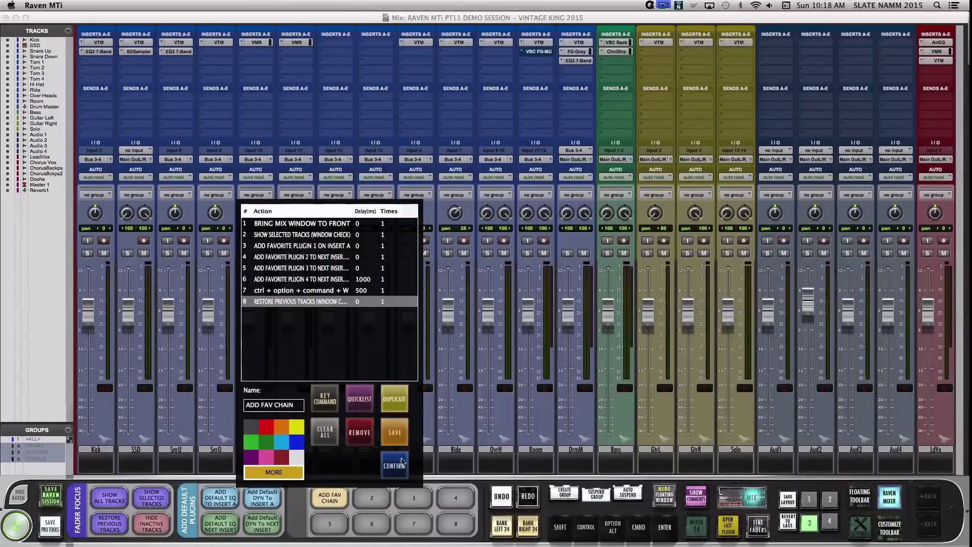
{"action": "left_click", "coordinate": [401, 461]}
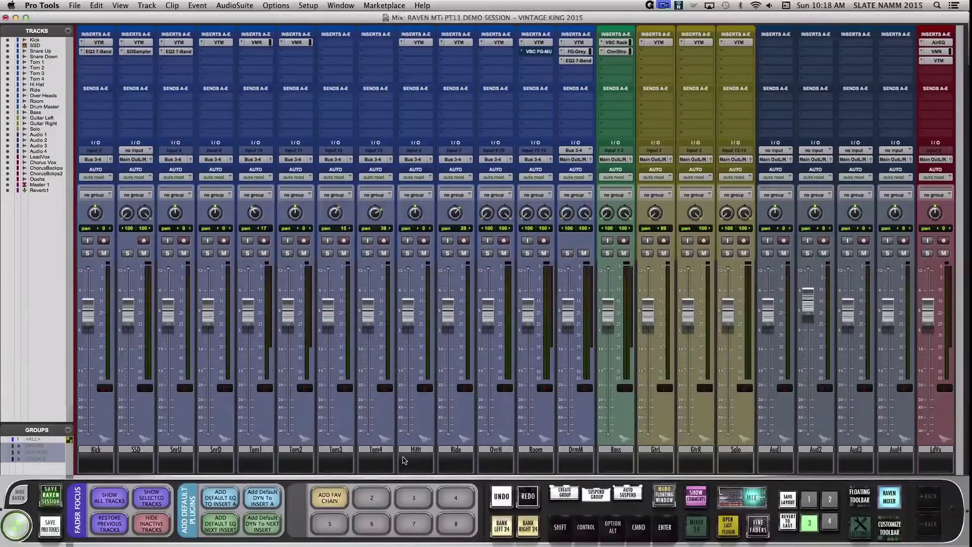
- Select tracks Audio 1 to Audio 4 together in the mixer and run the ADD FAV CHAIN batch command on them
{"action": "left_click", "coordinate": [895, 449]}
{"action": "left_click", "coordinate": [638, 527]}
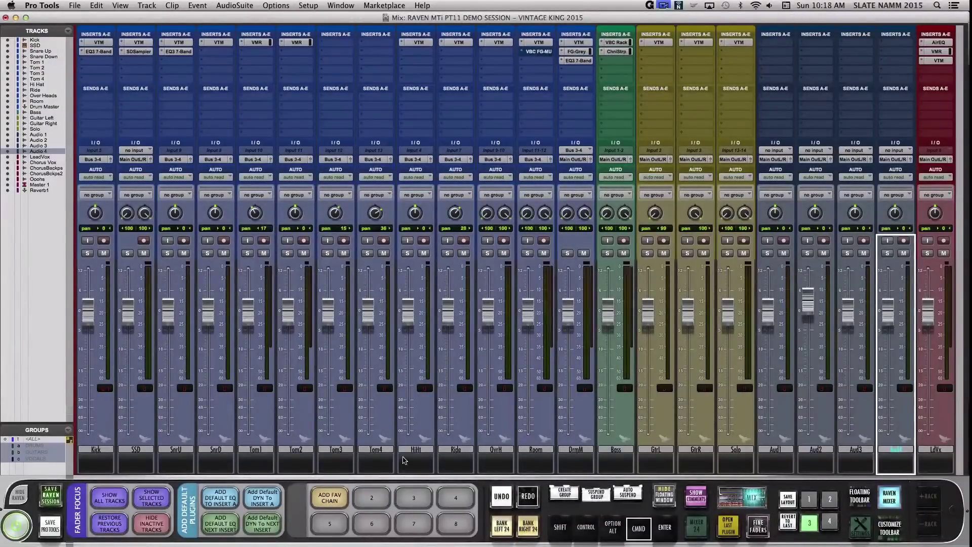
{"action": "left_click", "coordinate": [855, 449]}
{"action": "left_click", "coordinate": [815, 449]}
{"action": "left_click", "coordinate": [776, 449]}
{"action": "left_click", "coordinate": [638, 528]}
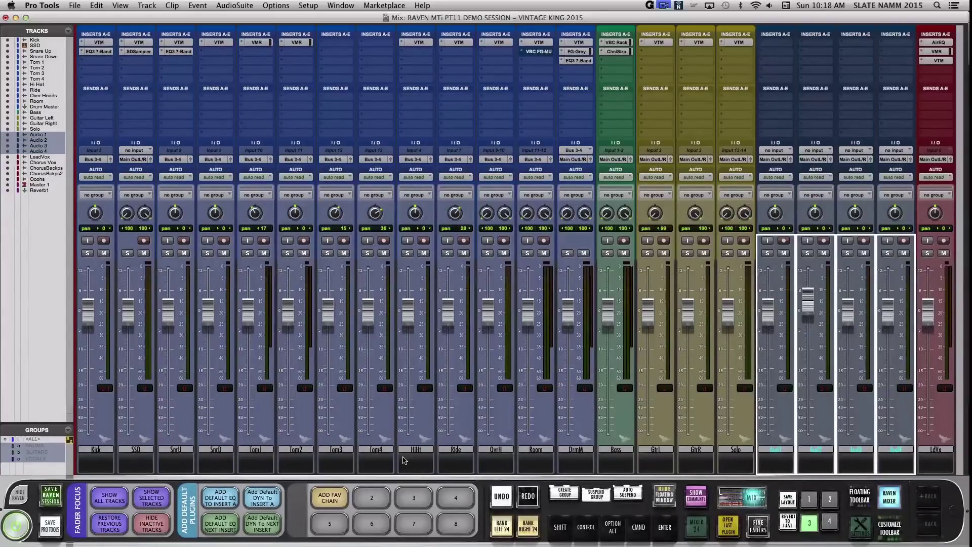
{"action": "left_click", "coordinate": [330, 498]}
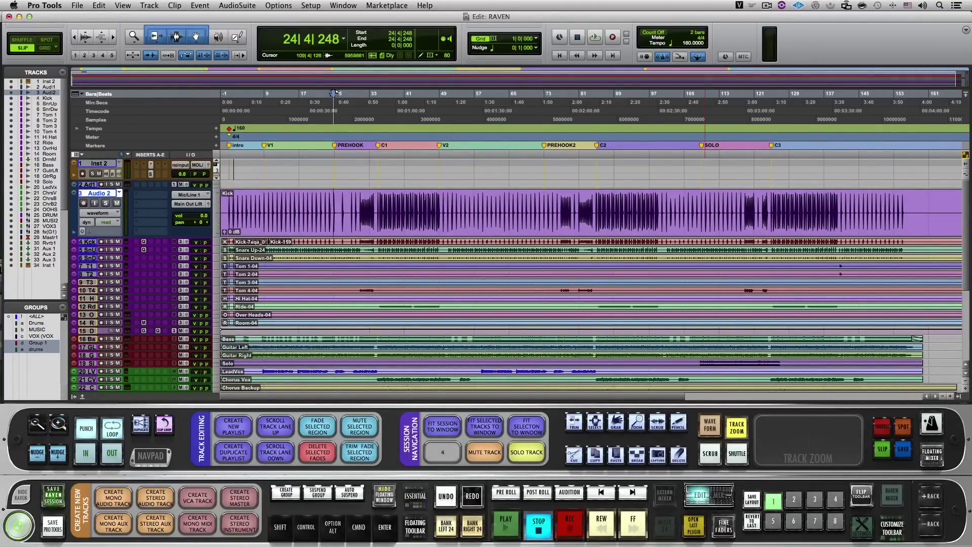
- Record a script for blank batch button 4 while inserting Slate Digital's Virtual Mix Rack (mono) in the first insert slot of track Audio 2
{"action": "left_click", "coordinate": [443, 452]}
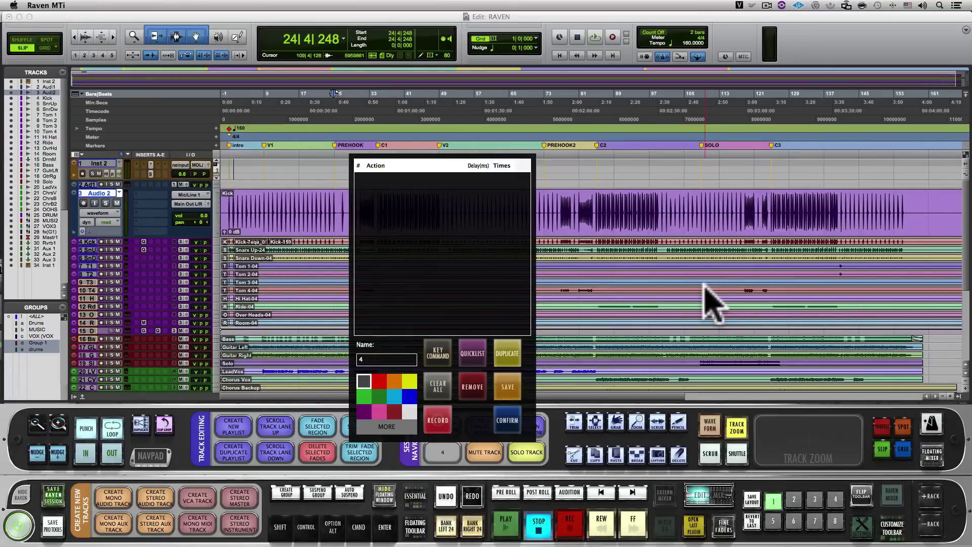
{"action": "left_click", "coordinate": [437, 419]}
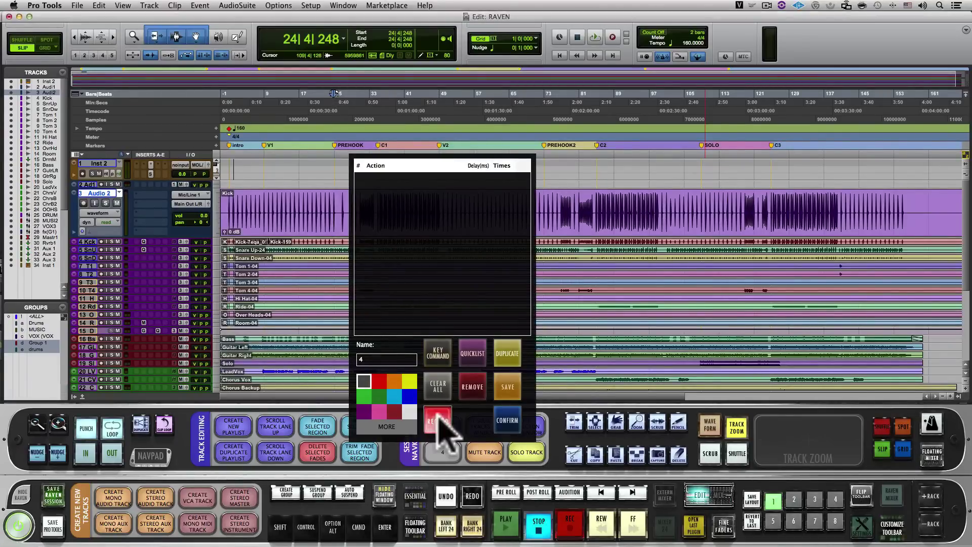
{"action": "left_click", "coordinate": [148, 192]}
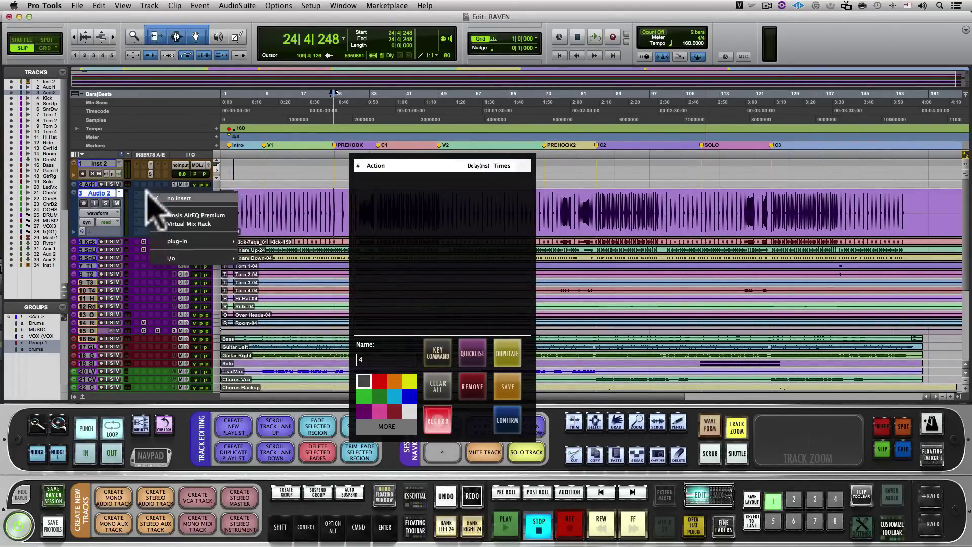
{"action": "key", "text": "p"}
{"action": "key", "text": "Right"}
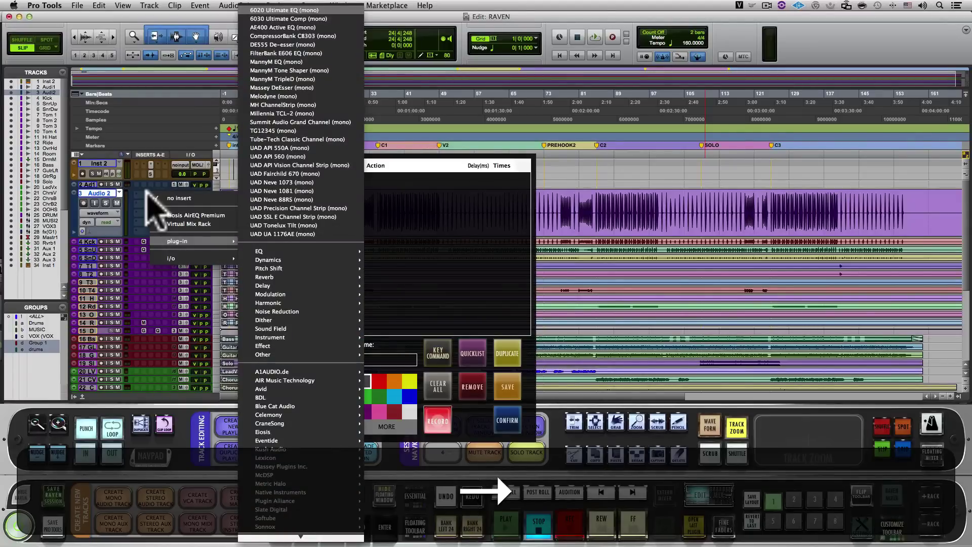
{"action": "key", "text": "Right"}
{"action": "key", "text": "v"}
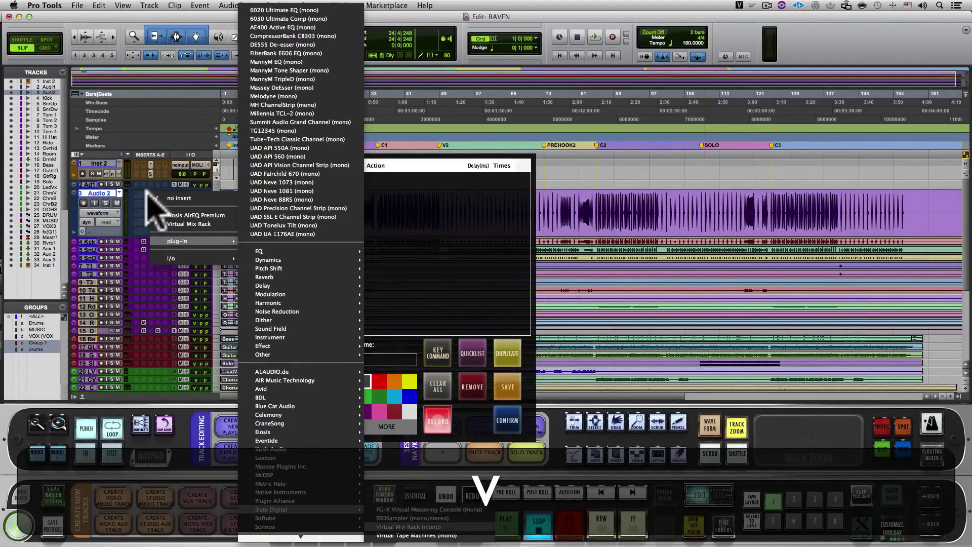
{"action": "key", "text": "Return"}
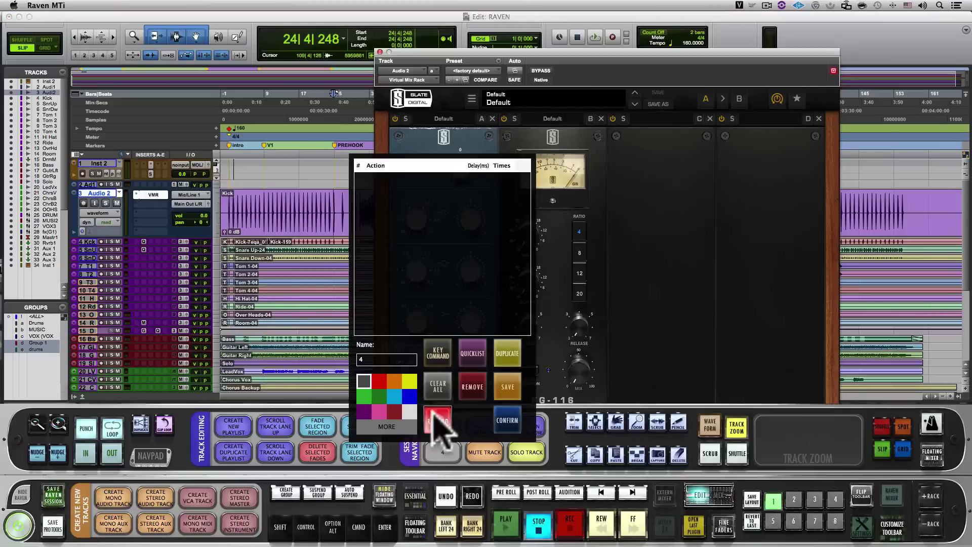
- Stop the recording and save it in the RAVLAYS folder as ADD VMR EDIT WINDOW
{"action": "left_click", "coordinate": [437, 421]}
{"action": "type", "text": "AD"}
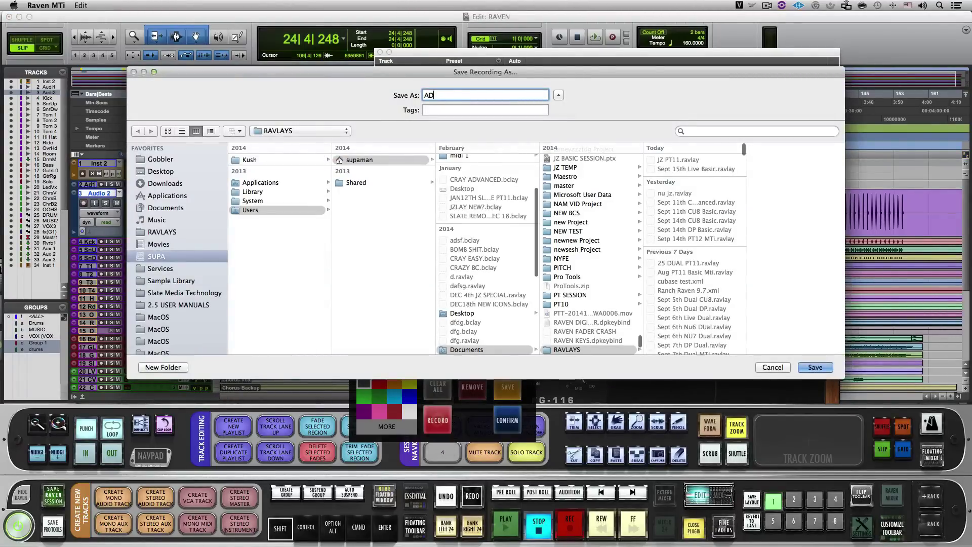
{"action": "type", "text": "D VMR EDIT WINDOW"}
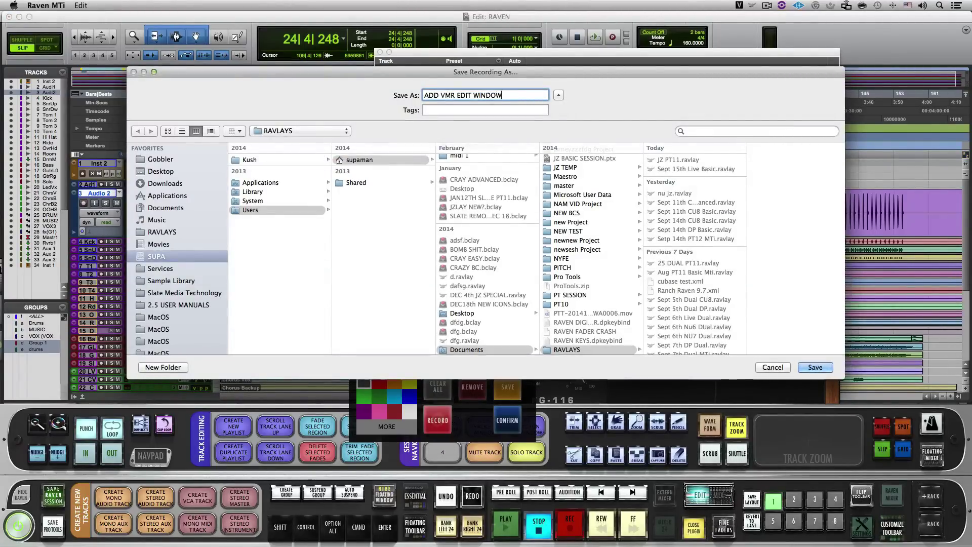
{"action": "key", "text": "Return"}
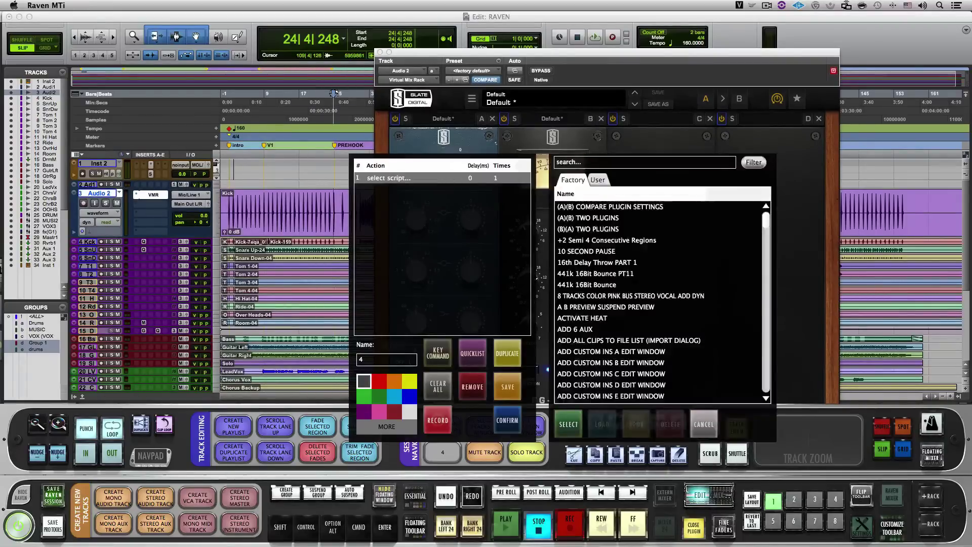
- Find the user quicklist script ADD VMR EDIT WINDOW by searching "add vmr edit" and assign it as the batch's first action
{"action": "type", "text": "a"}
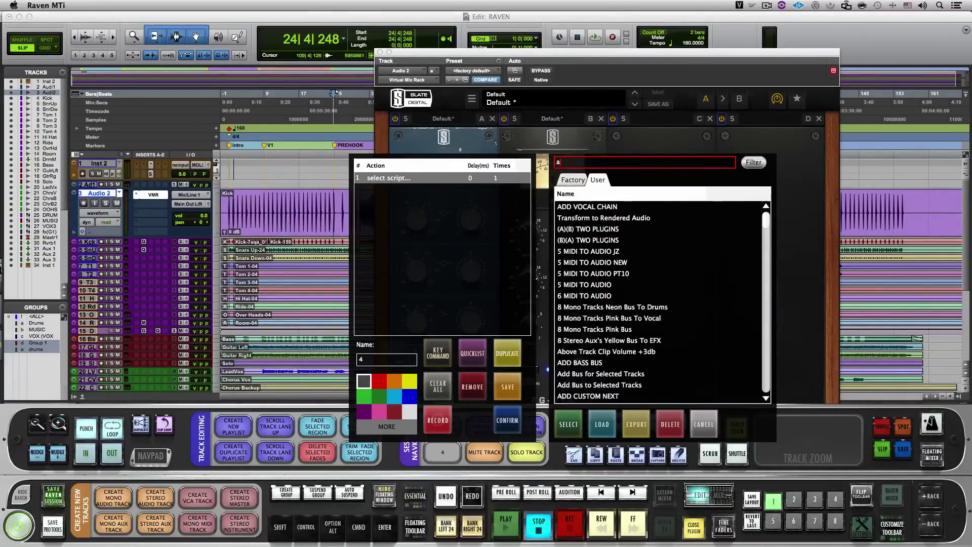
{"action": "type", "text": "dd vmr edit"}
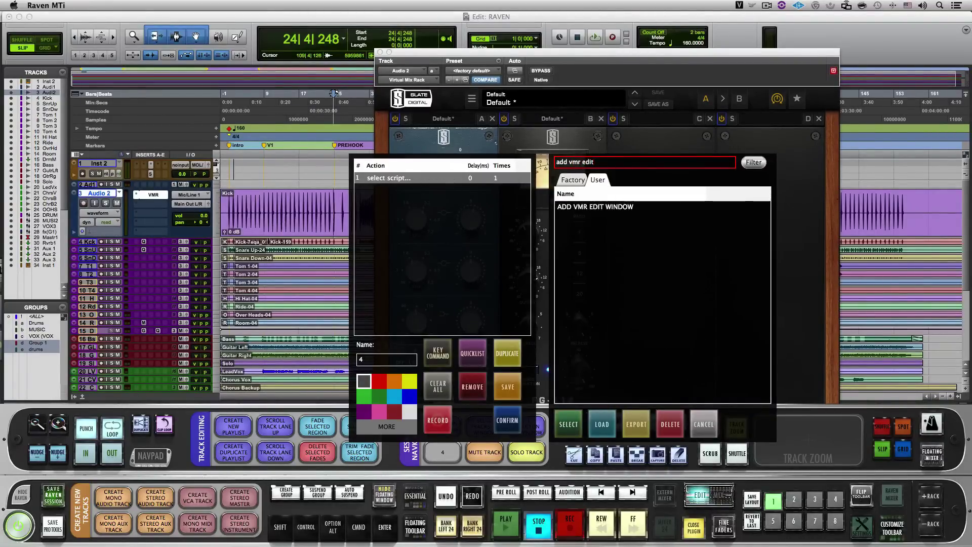
{"action": "key", "text": "Return"}
{"action": "left_click", "coordinate": [568, 425]}
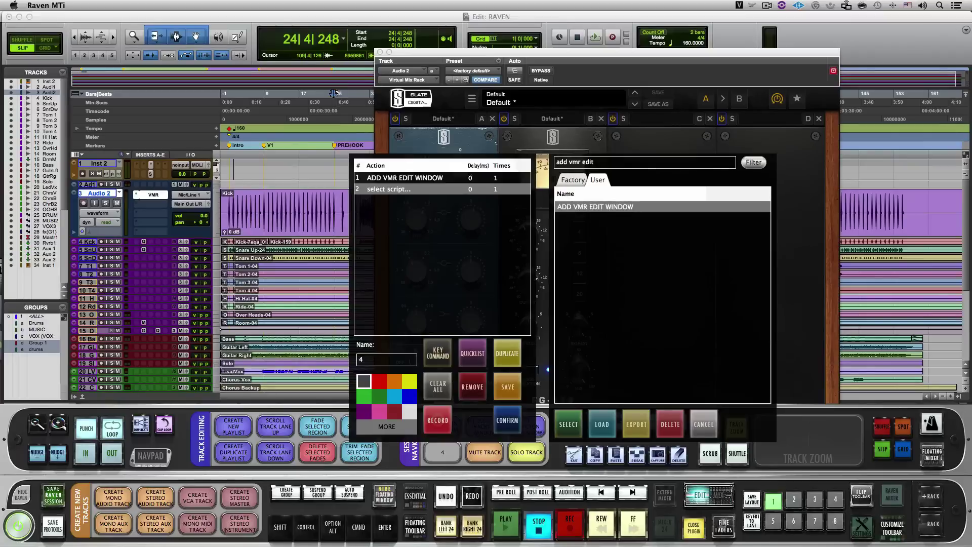
- Name the batch command ADD VMR EDIT WINDOW, colour it yellow and confirm it
{"action": "left_click", "coordinate": [386, 359]}
{"action": "key", "text": "BackSpace"}
{"action": "type", "text": "ADD VMR EDIT WINDOW"}
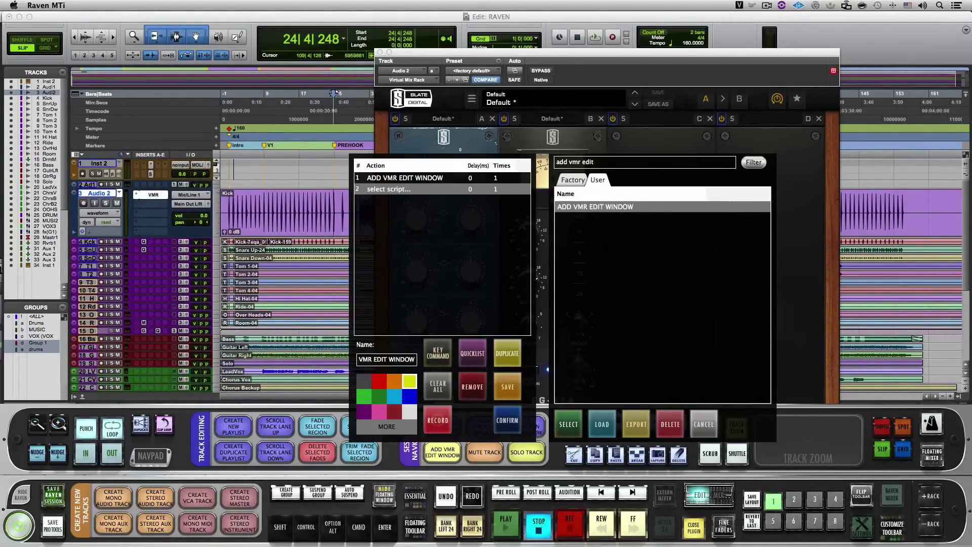
{"action": "left_click", "coordinate": [508, 420]}
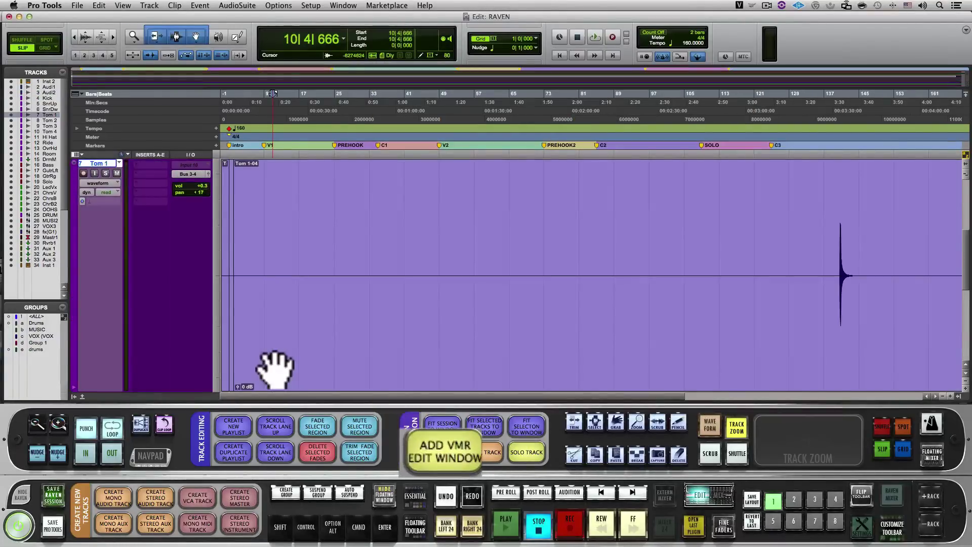
- Run the ADD VMR EDIT WINDOW batch command on track Tom 1 to insert the Virtual Mix Rack
{"action": "left_click", "coordinate": [147, 193]}
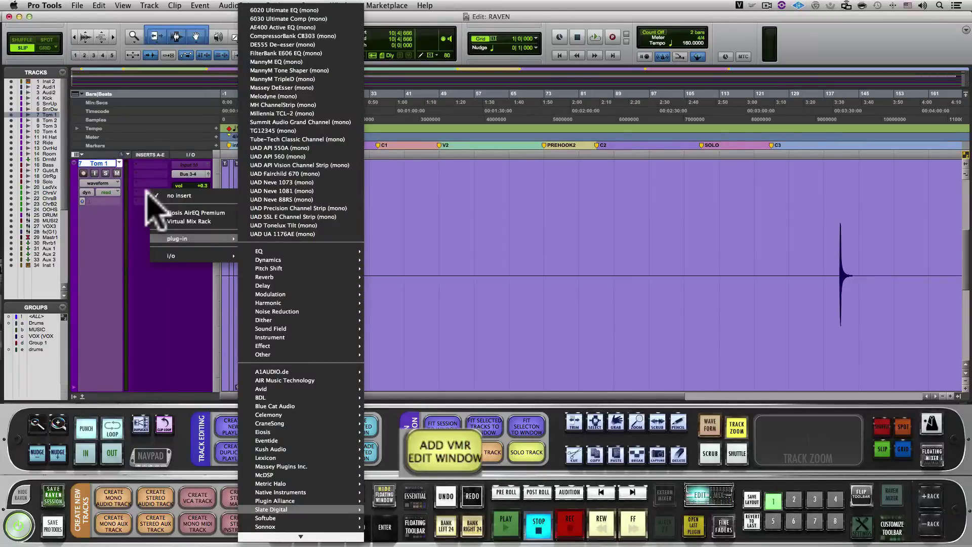